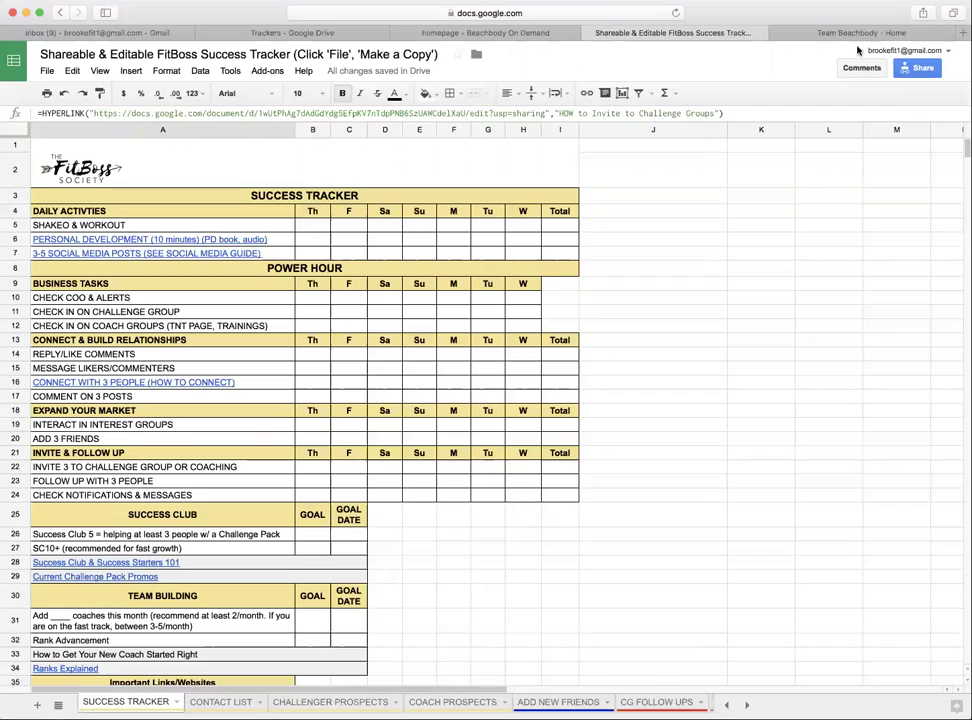
Step: Select the PERSONAL DEVELOPMENT (10 minutes) cell A6 to show its hyperlink preview
click(462, 252)
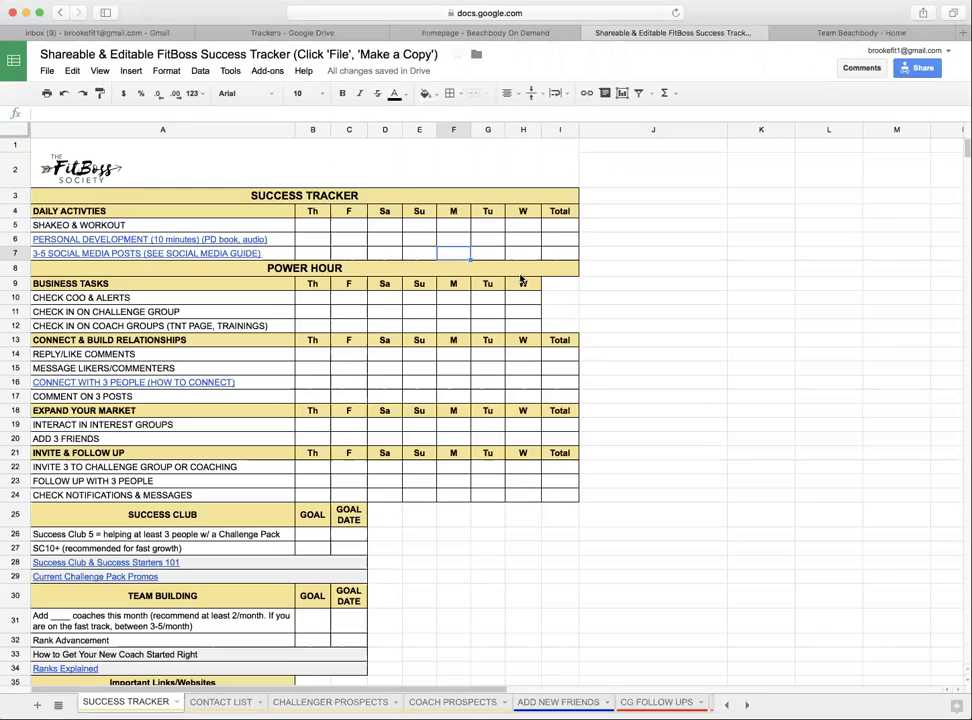
scroll(521, 281, down, 2)
scroll(516, 306, up, 2)
click(104, 237)
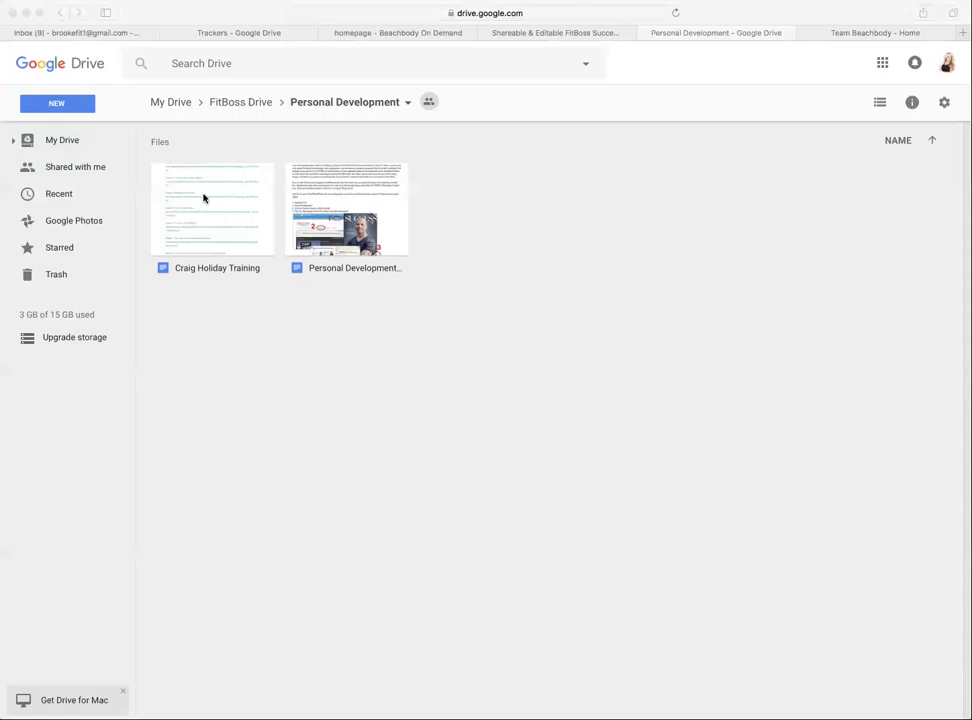
Step: Go back to the FitBoss Success Tracker spreadsheet tab from the Personal Development Drive folder
click(583, 38)
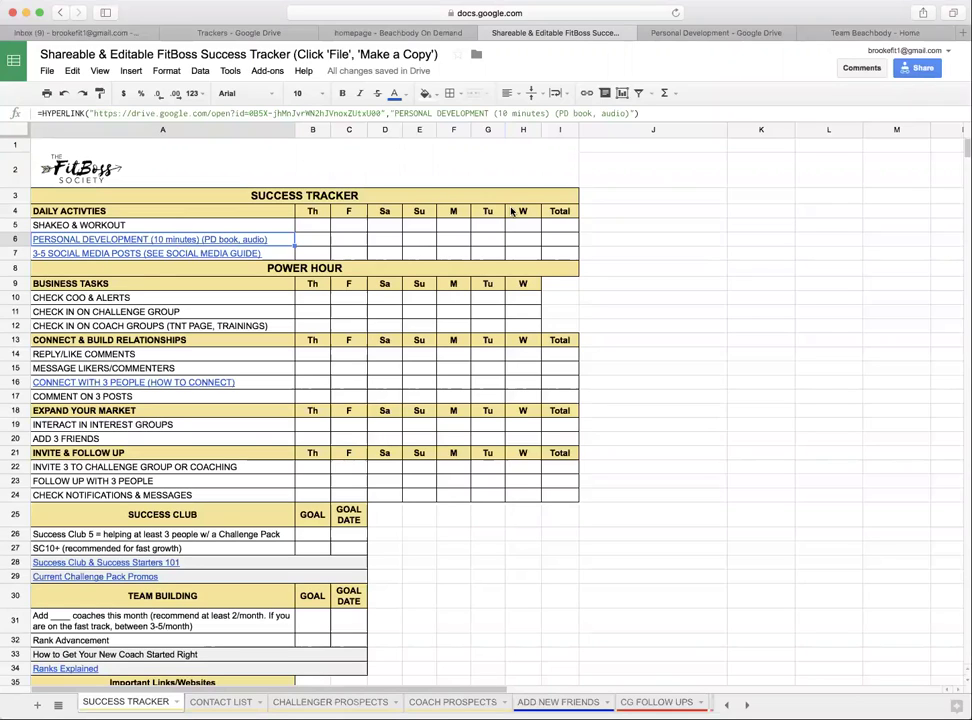
Step: Highlight the POWER HOUR business tasks in row 8, then go to the Team Beachbody home tab
click(209, 276)
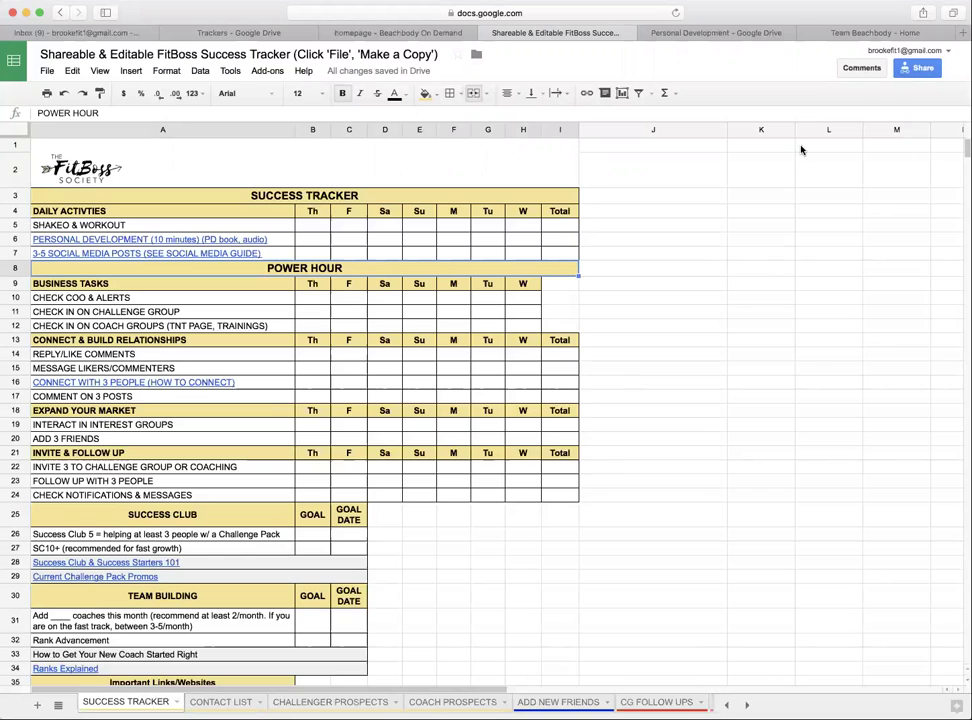
click(855, 32)
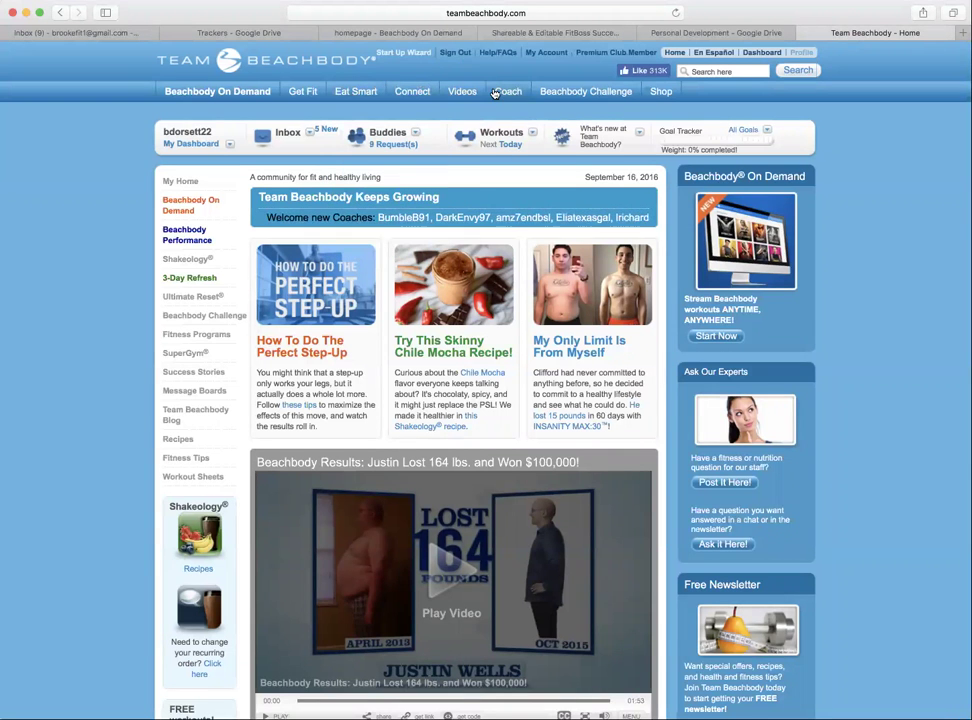
Step: Go to the Coach Online Office from the Coach menu in Team Beachbody's top navigation
mouse_move(508, 91)
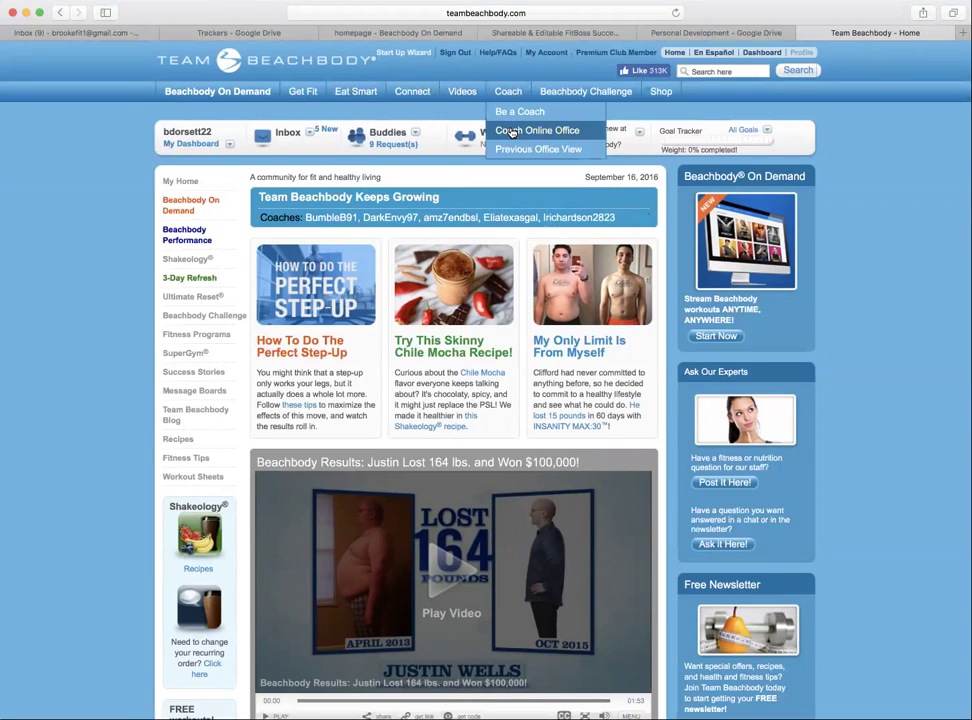
click(512, 131)
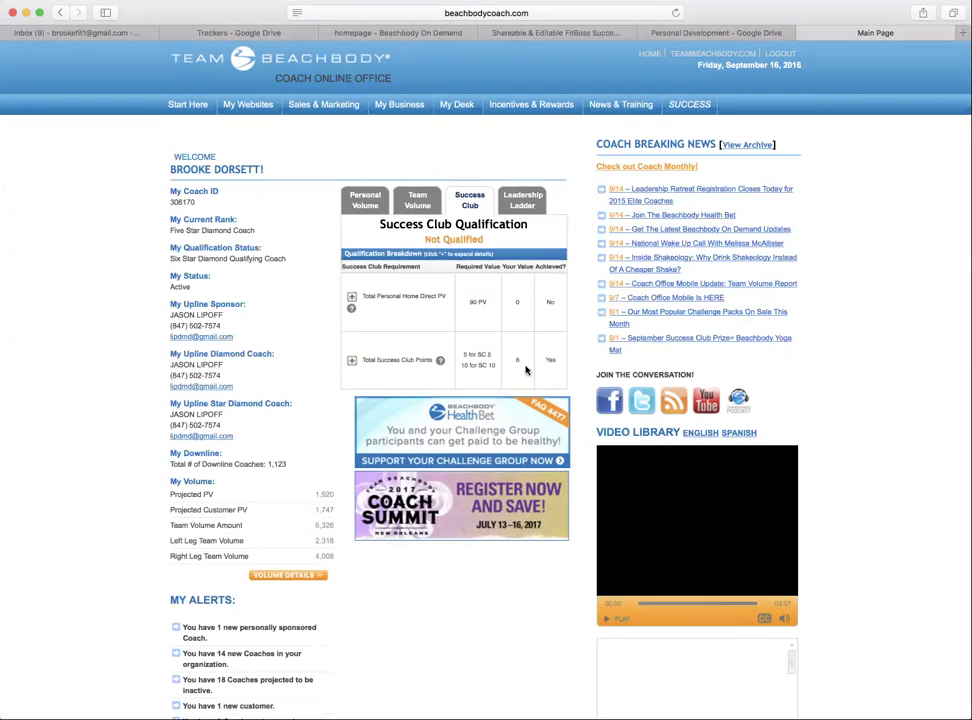
click(351, 360)
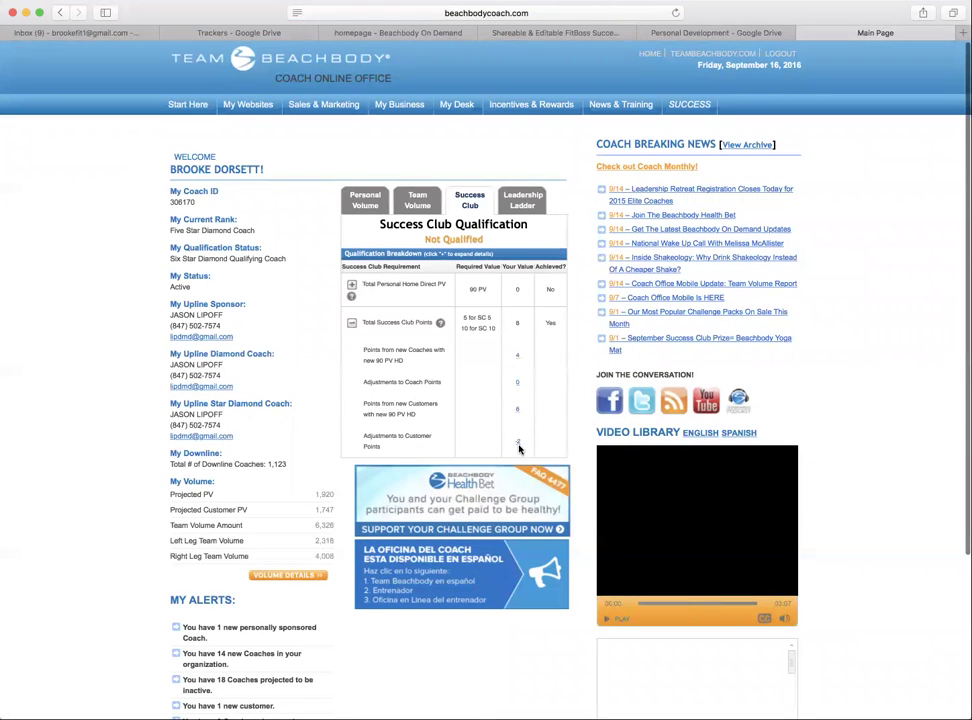
click(351, 322)
scroll(110, 262, down, 1)
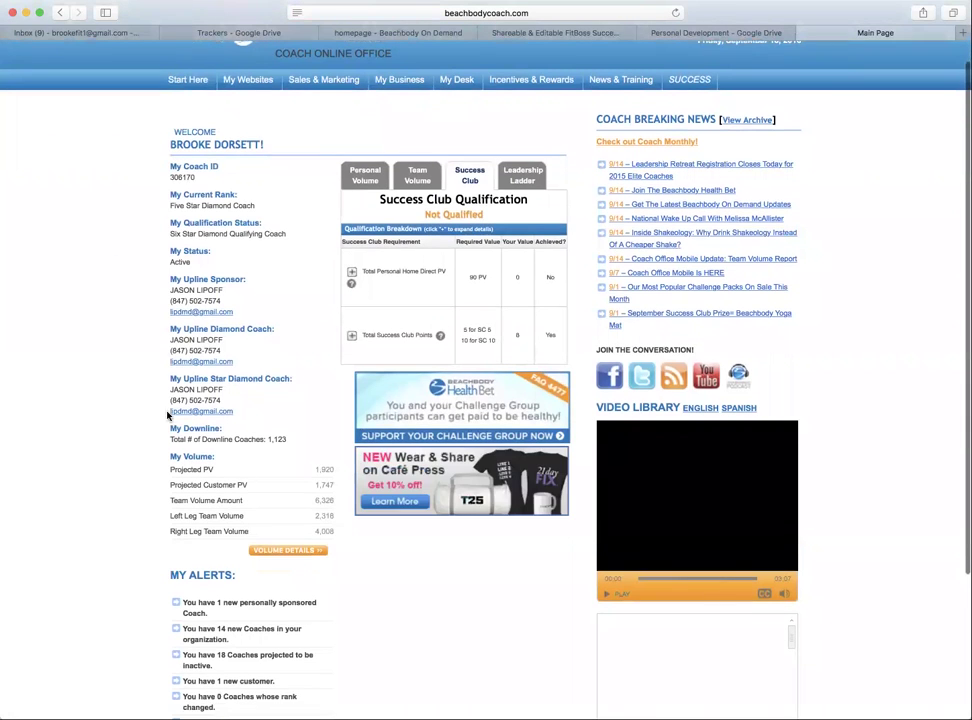
scroll(297, 332, down, 5)
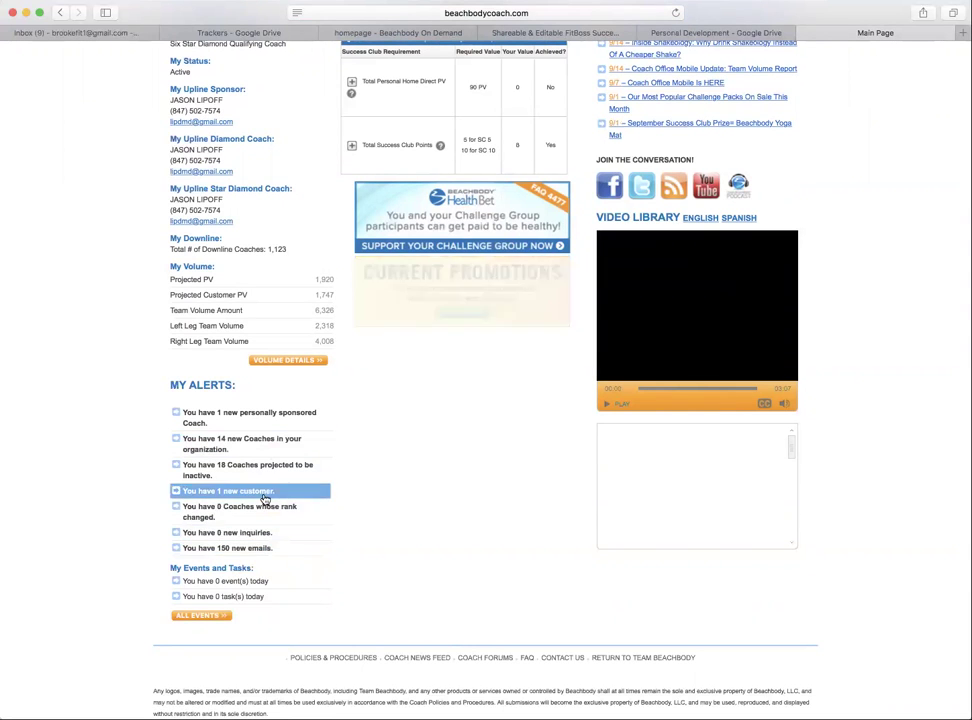
scroll(263, 520, up, 5)
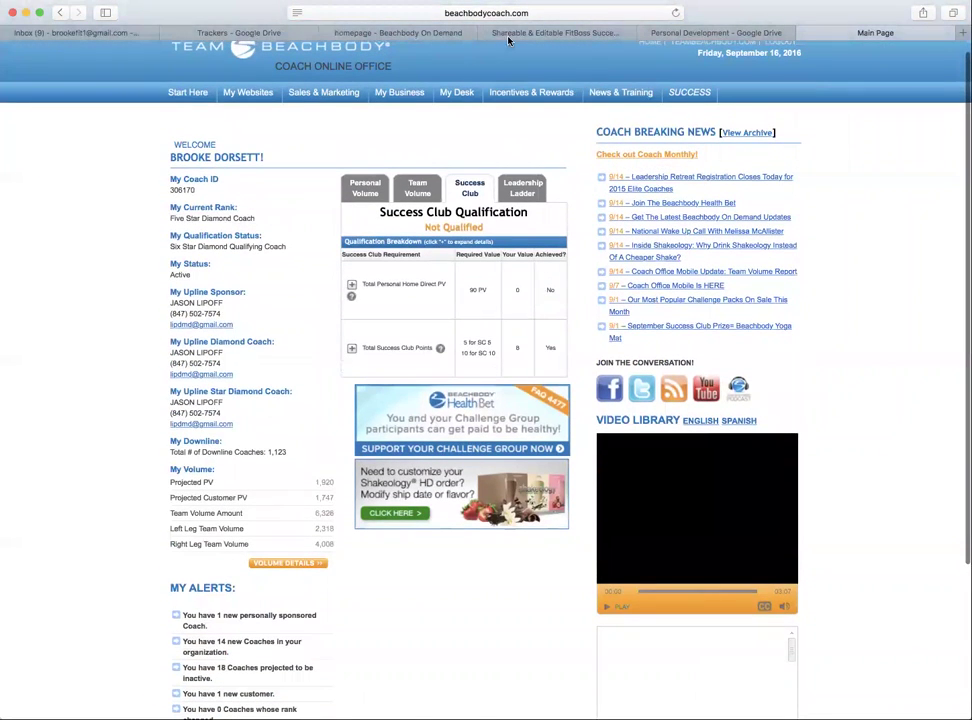
mouse_move(400, 93)
mouse_move(407, 158)
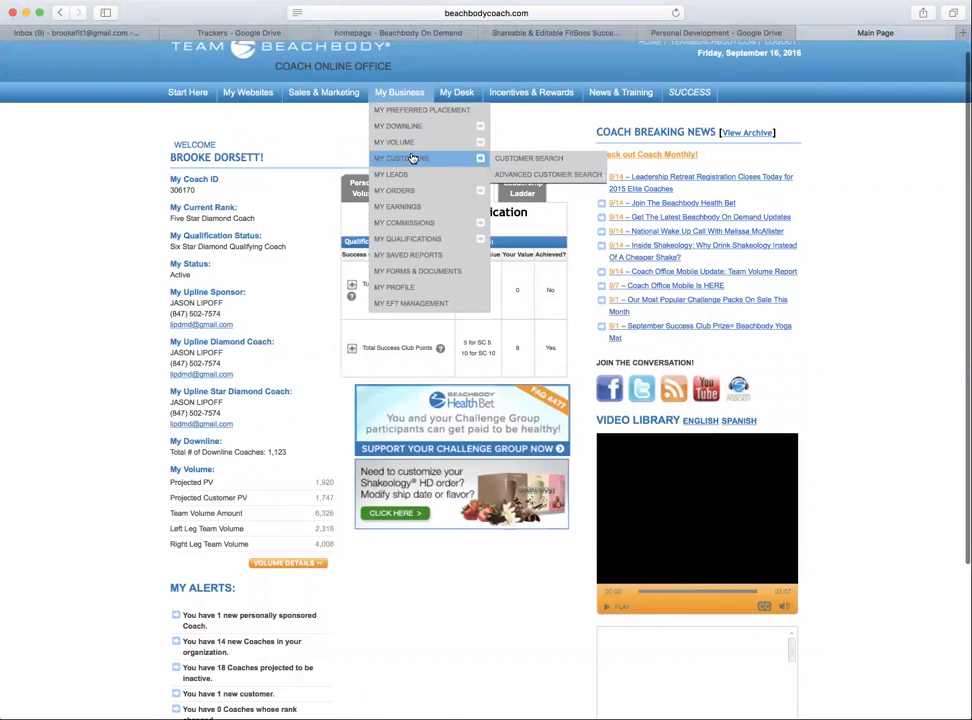
mouse_move(419, 191)
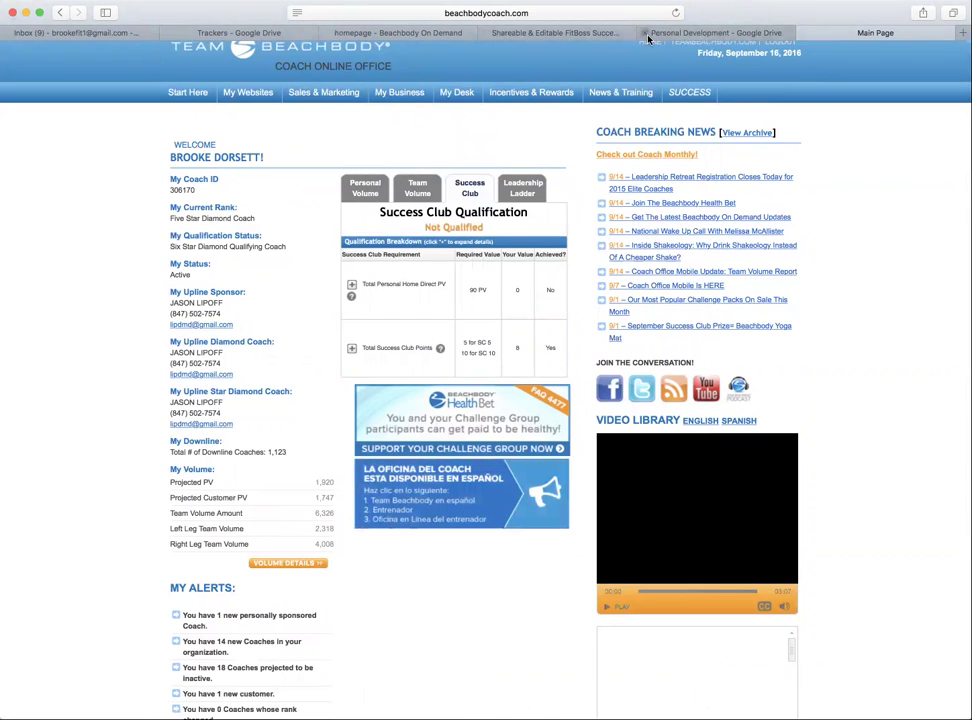
Step: Close the Personal Development Drive tab and go back to the Success Tracker spreadsheet
click(645, 33)
click(601, 33)
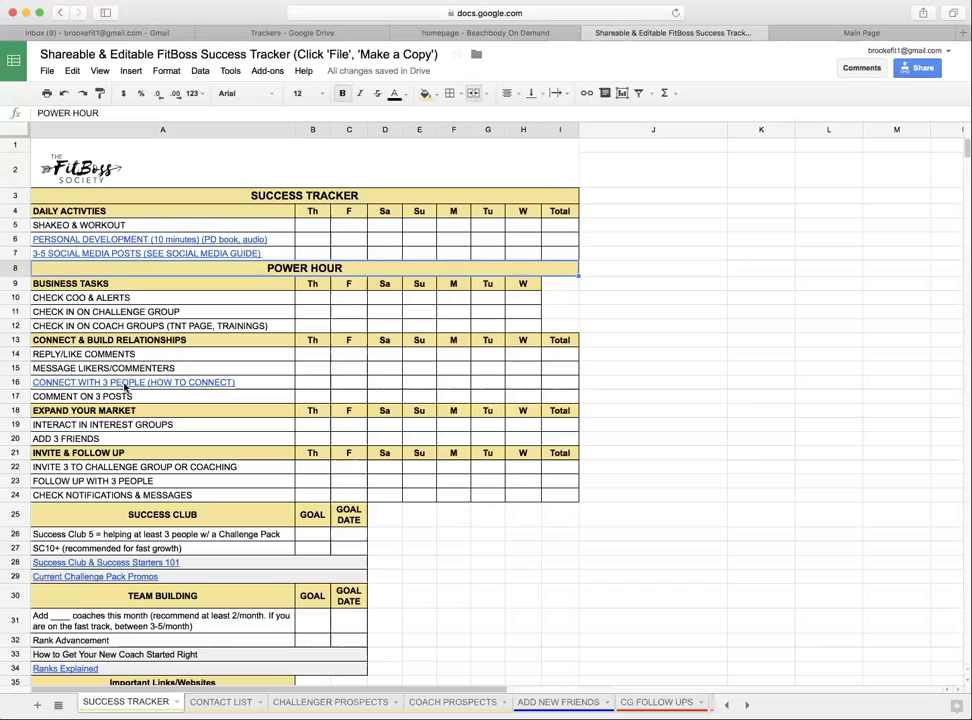
mouse_move(142, 389)
click(112, 400)
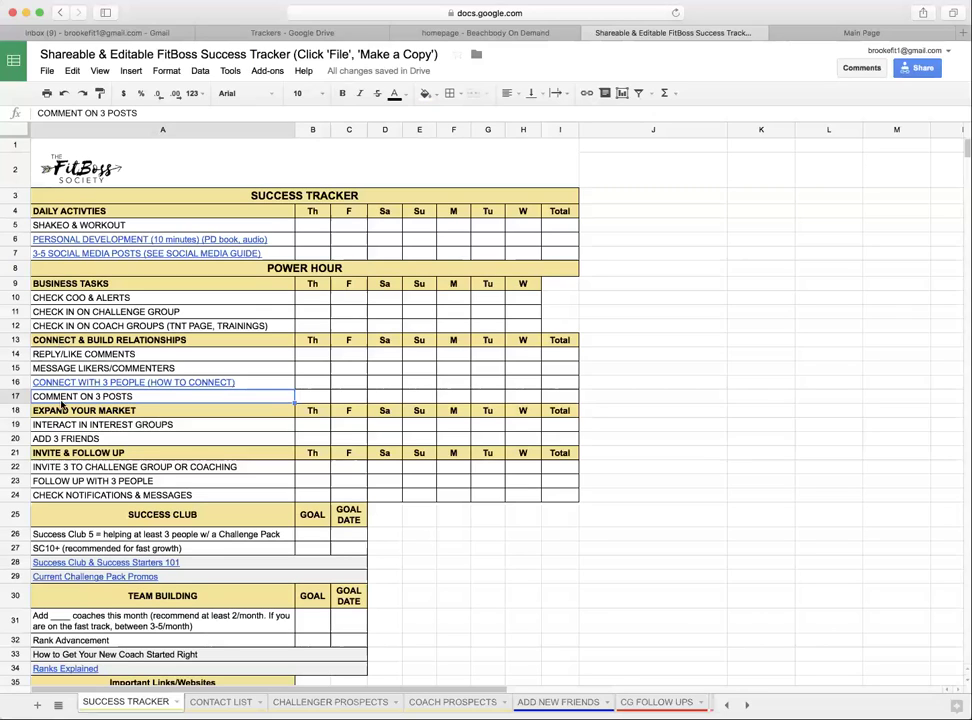
Step: Load facebook.com in the Beachbody coach office tab and scroll through the news feed
mouse_move(112, 389)
click(824, 32)
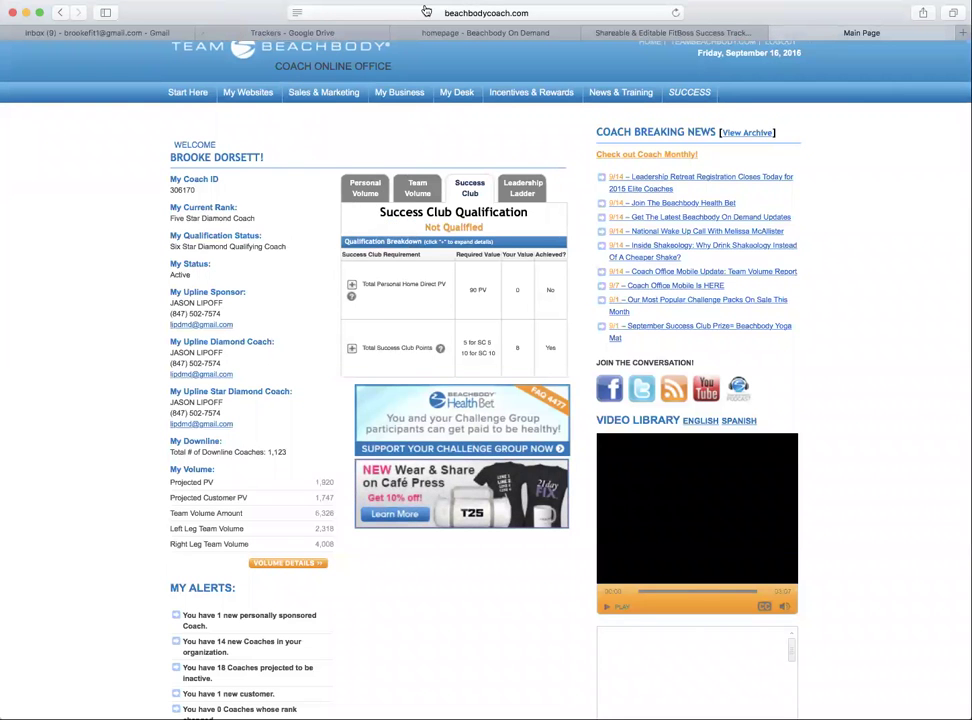
click(458, 13)
text(faceb)
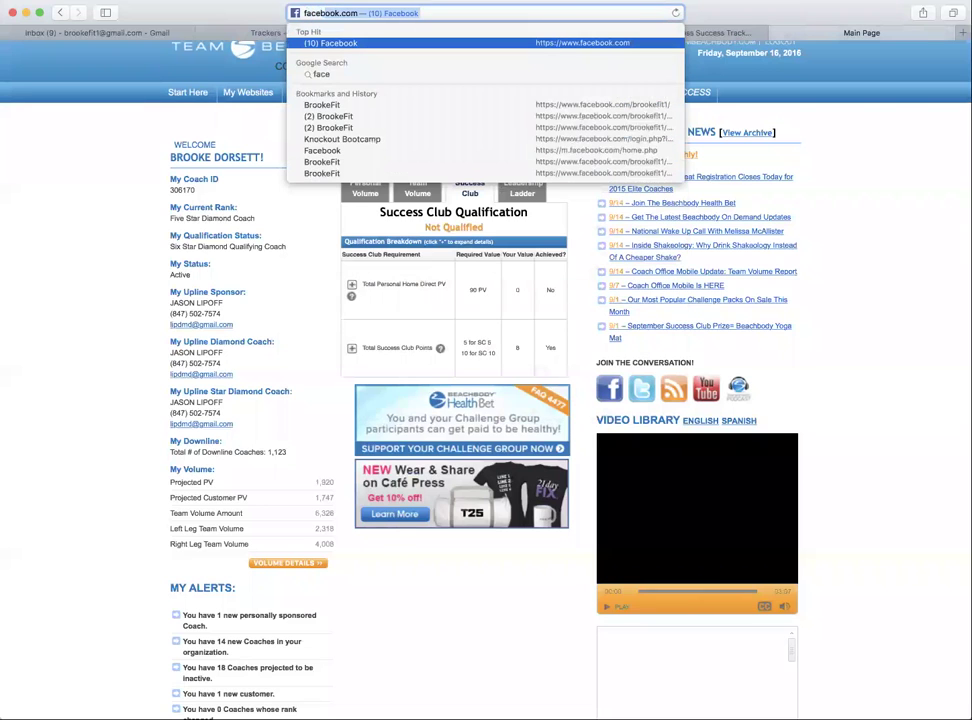
key(Return)
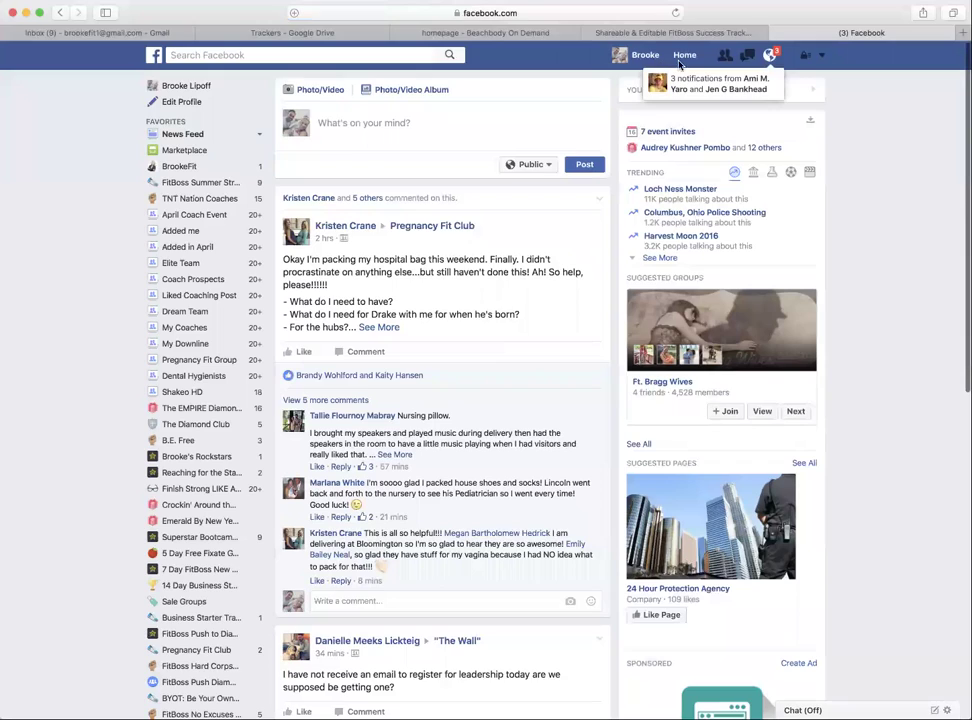
scroll(597, 225, down, 2)
scroll(597, 225, down, 10)
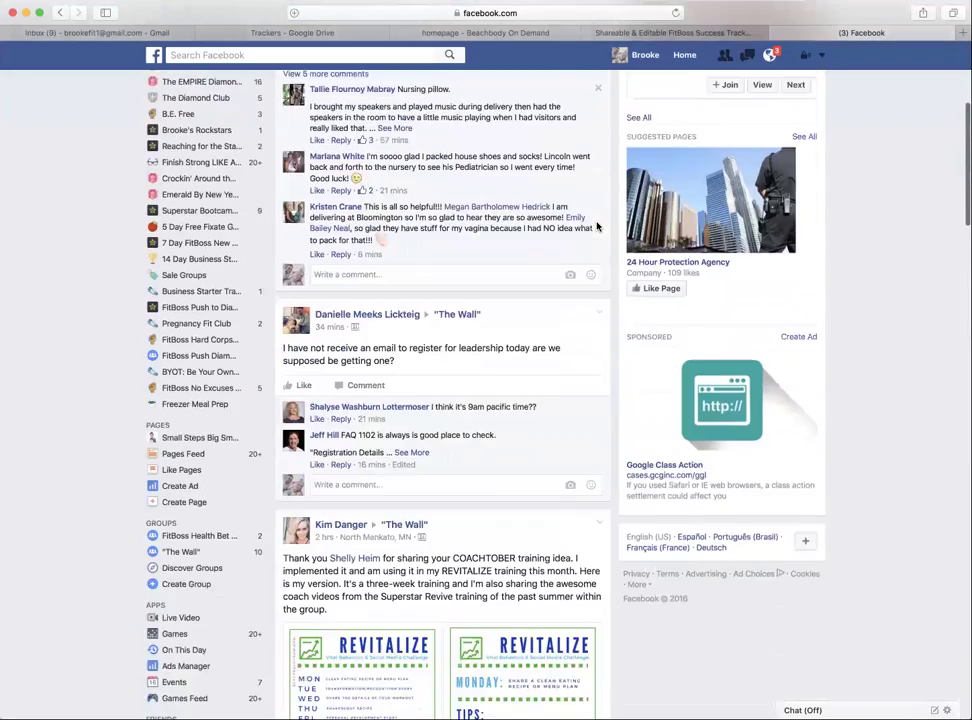
scroll(597, 228, up, 1)
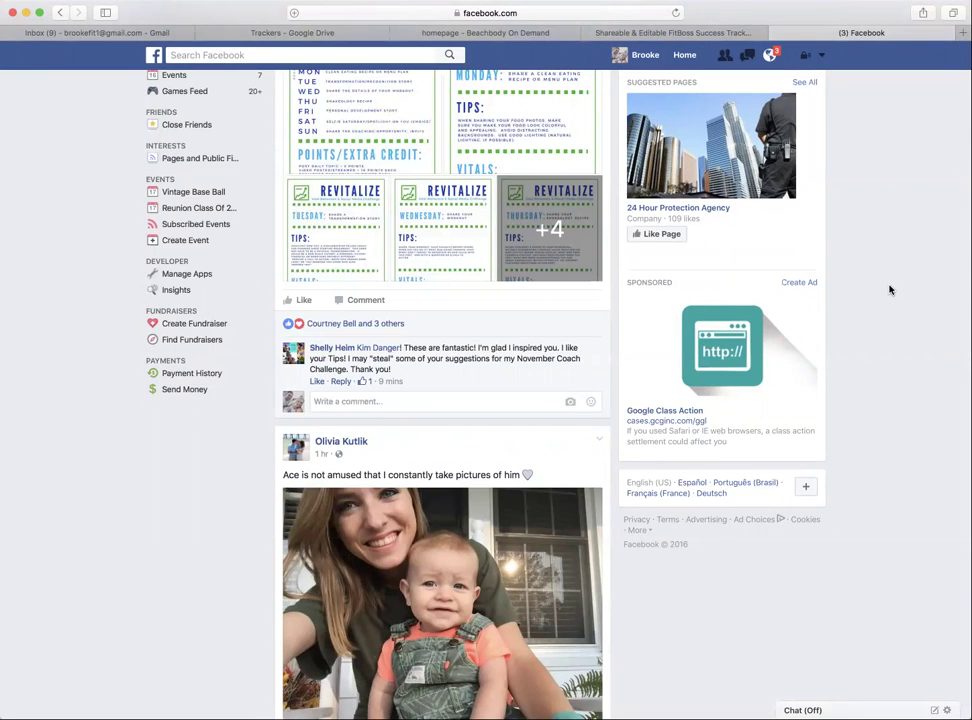
Step: Open the full-page list of all 120 pending Facebook friend requests
click(722, 56)
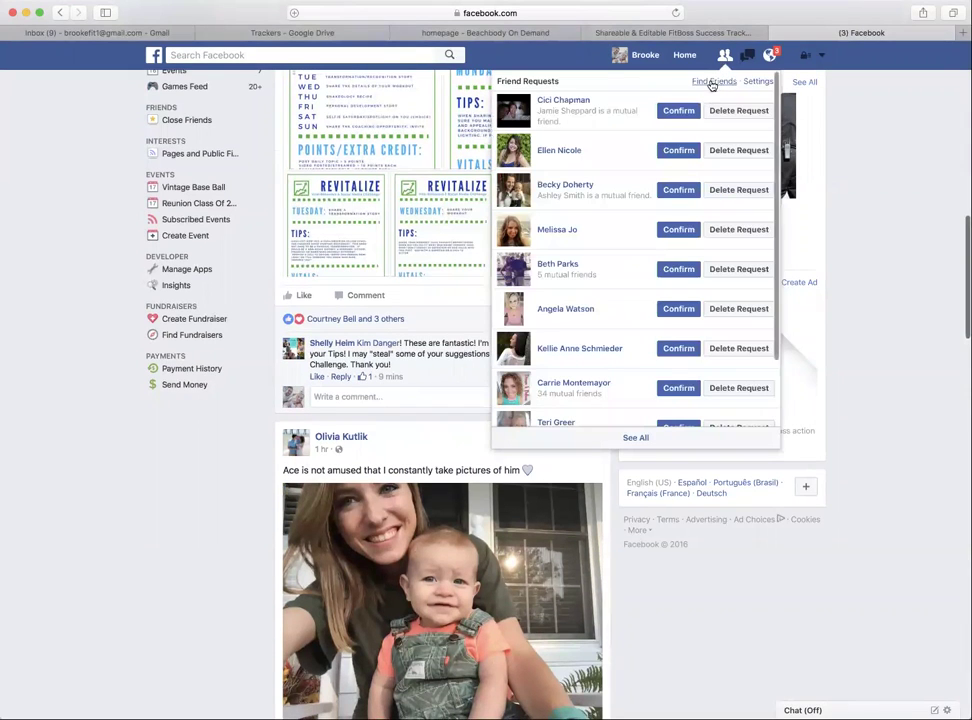
click(398, 387)
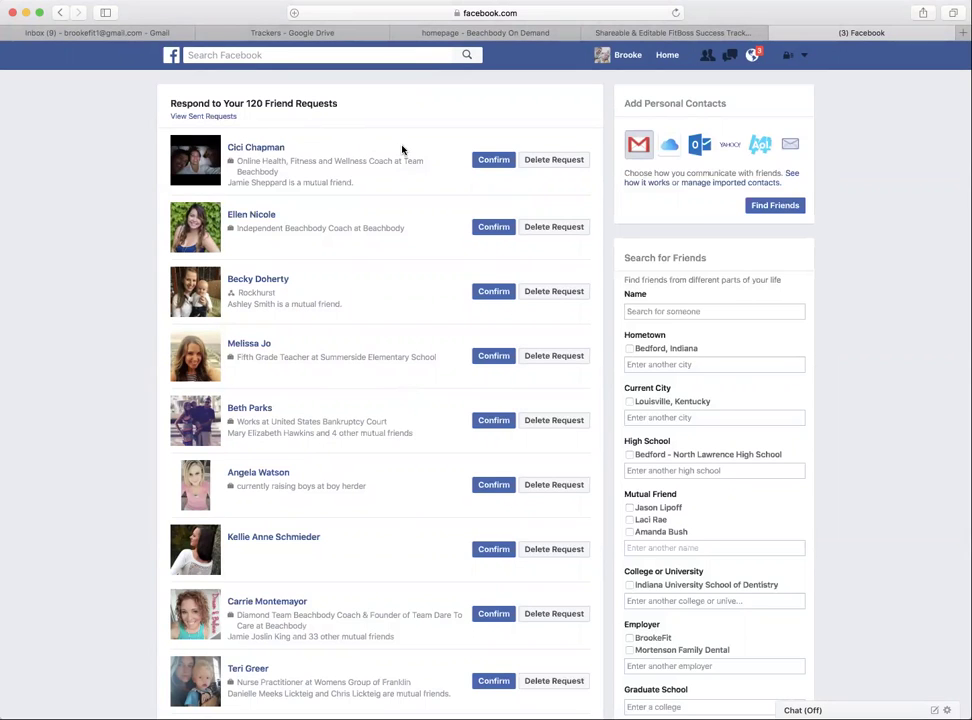
scroll(402, 152, down, 3)
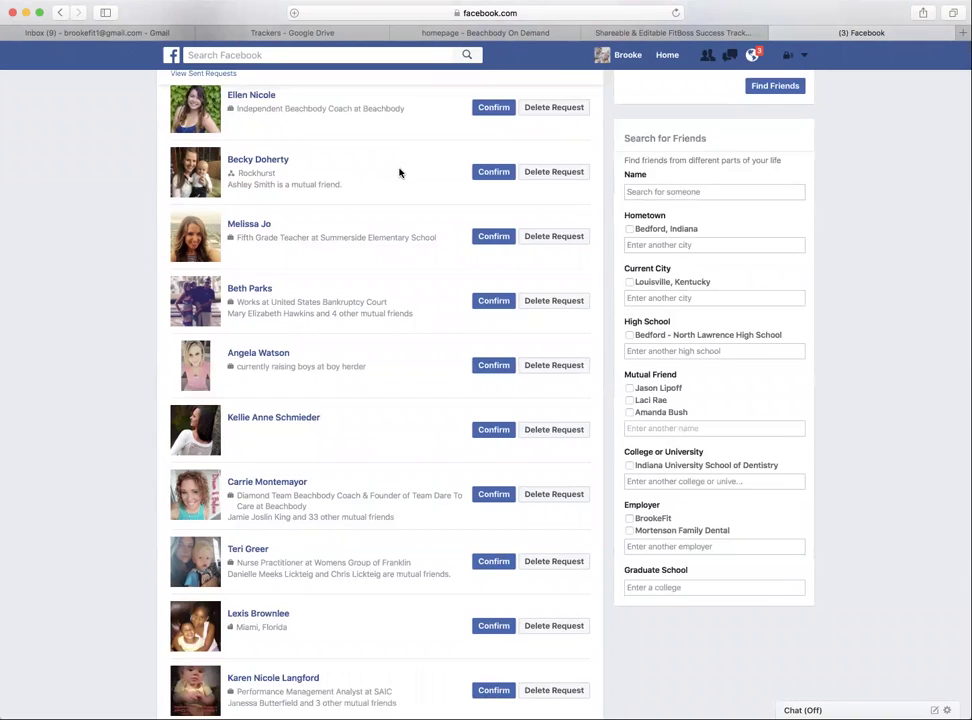
scroll(645, 200, up, 3)
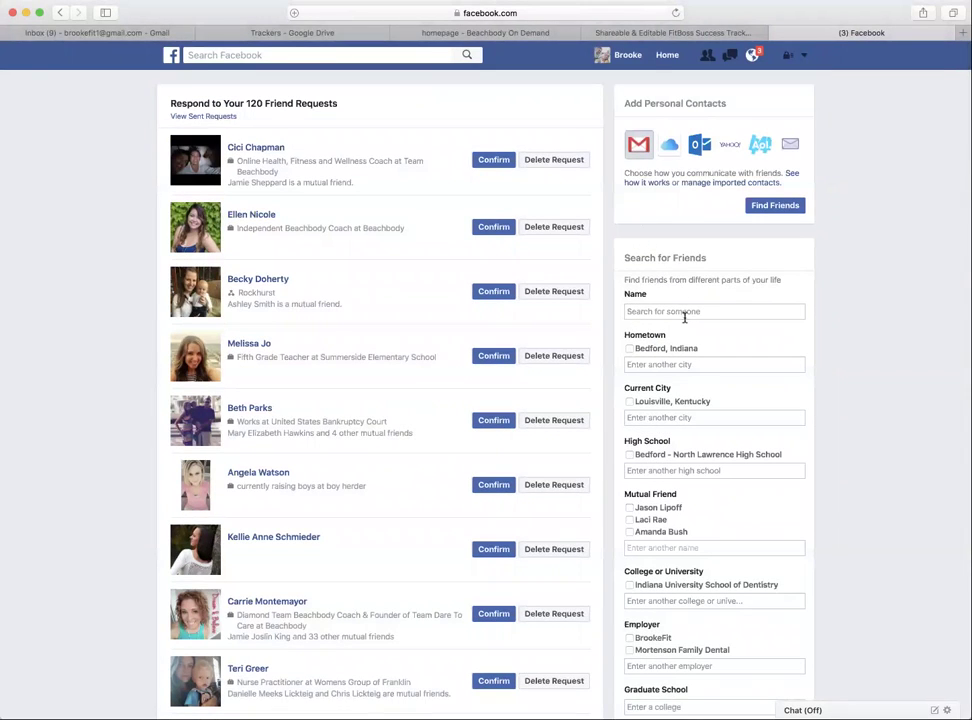
Step: Filter suggestions to Indiana University School of Dentistry, dropping the mutual-friend and Mortenson Family Dental filters
click(629, 508)
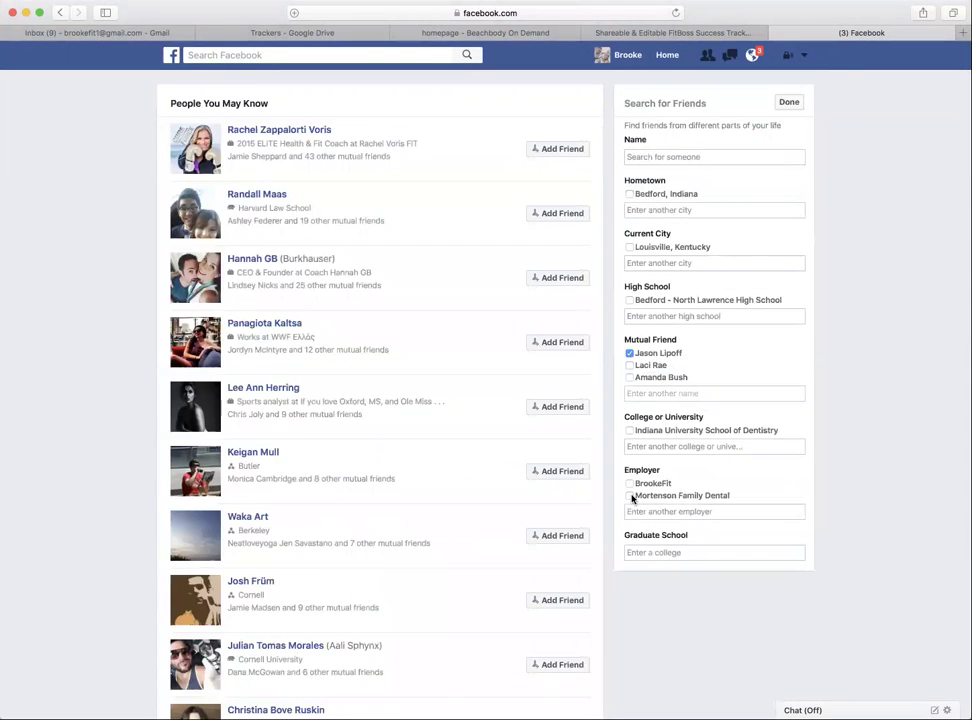
click(629, 496)
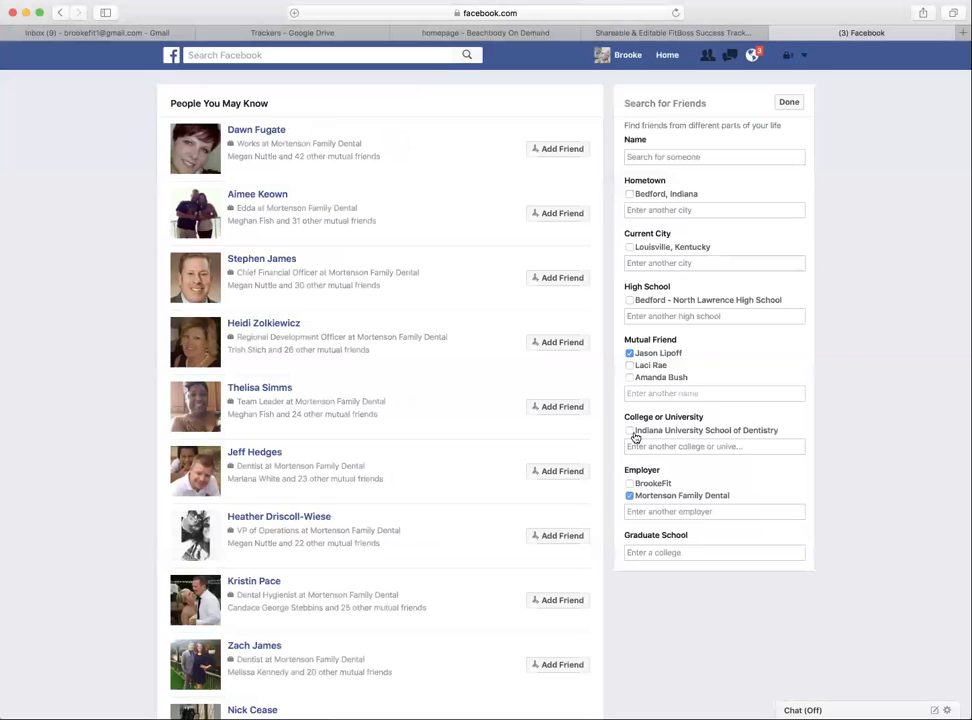
click(629, 431)
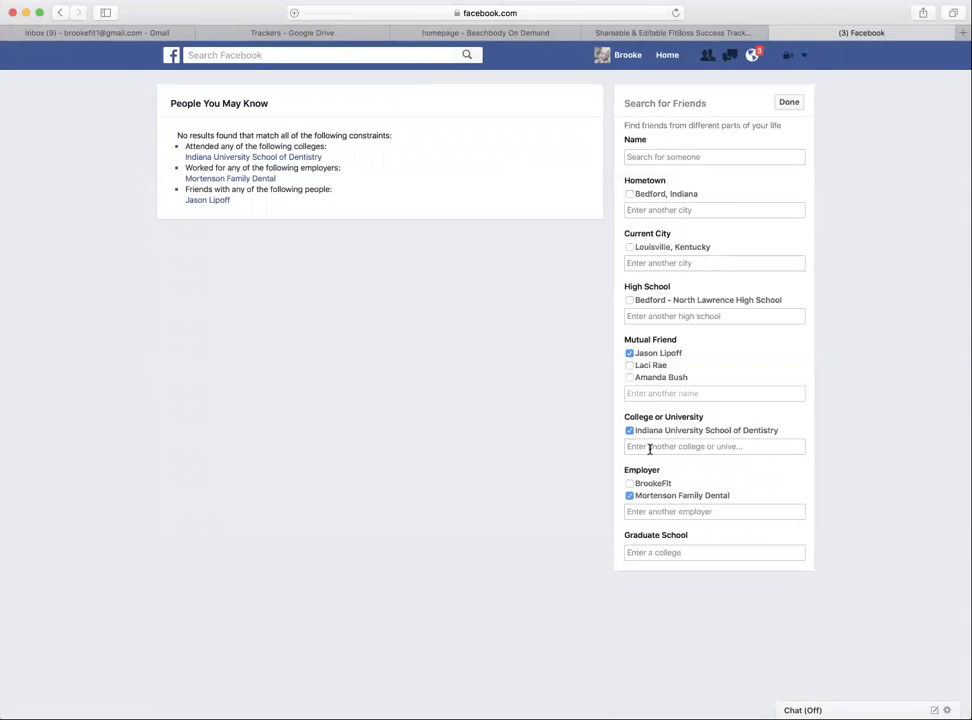
click(629, 353)
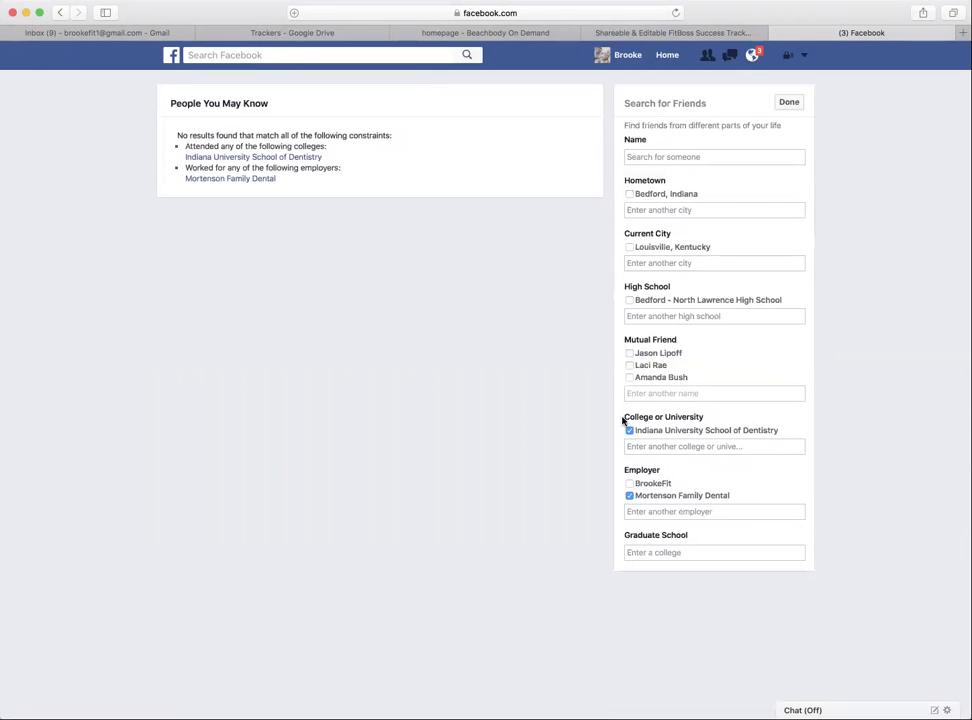
click(629, 495)
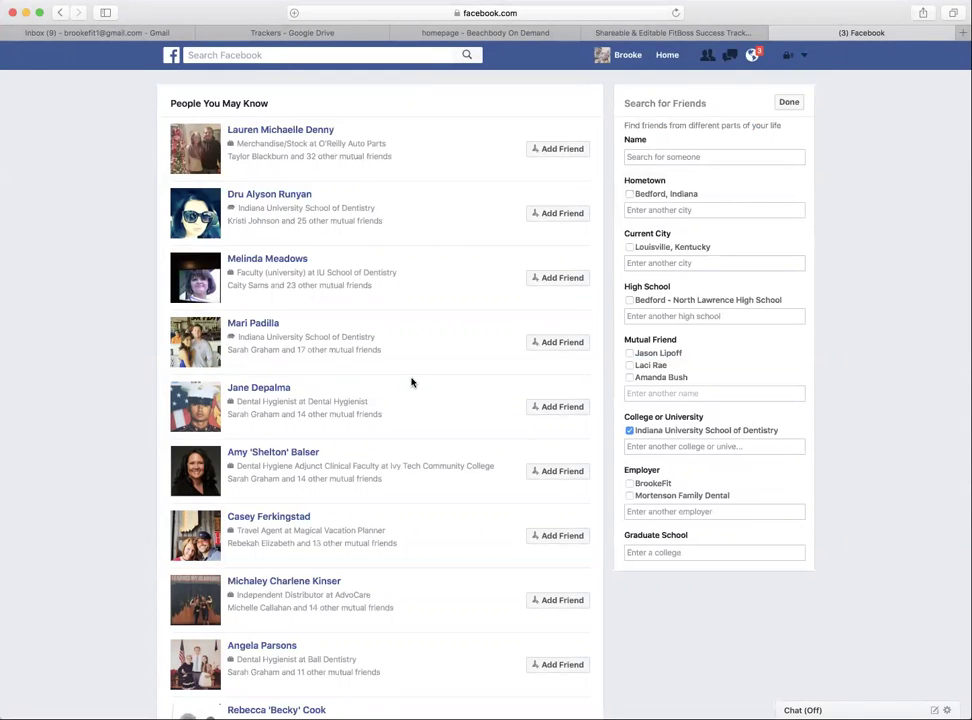
scroll(411, 382, down, 5)
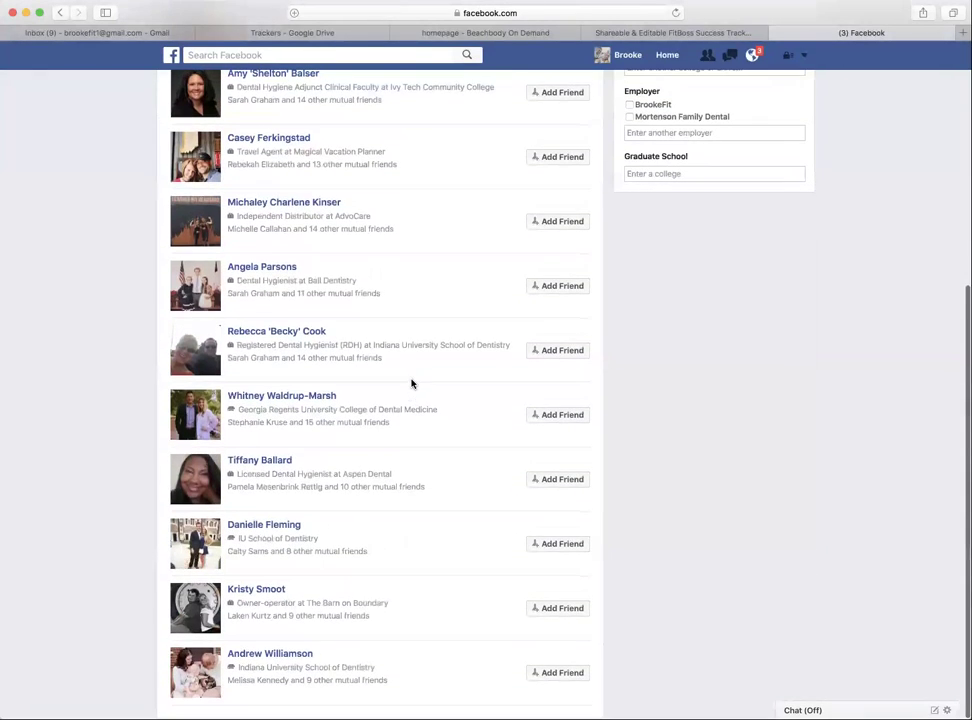
scroll(397, 425, up, 5)
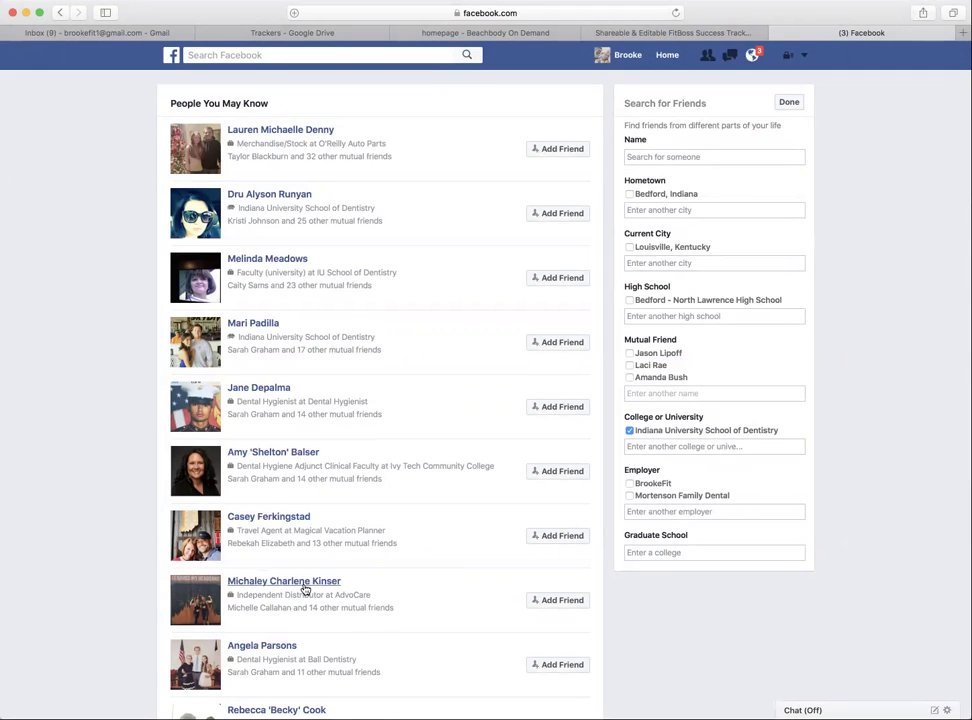
mouse_move(306, 590)
scroll(386, 588, down, 3)
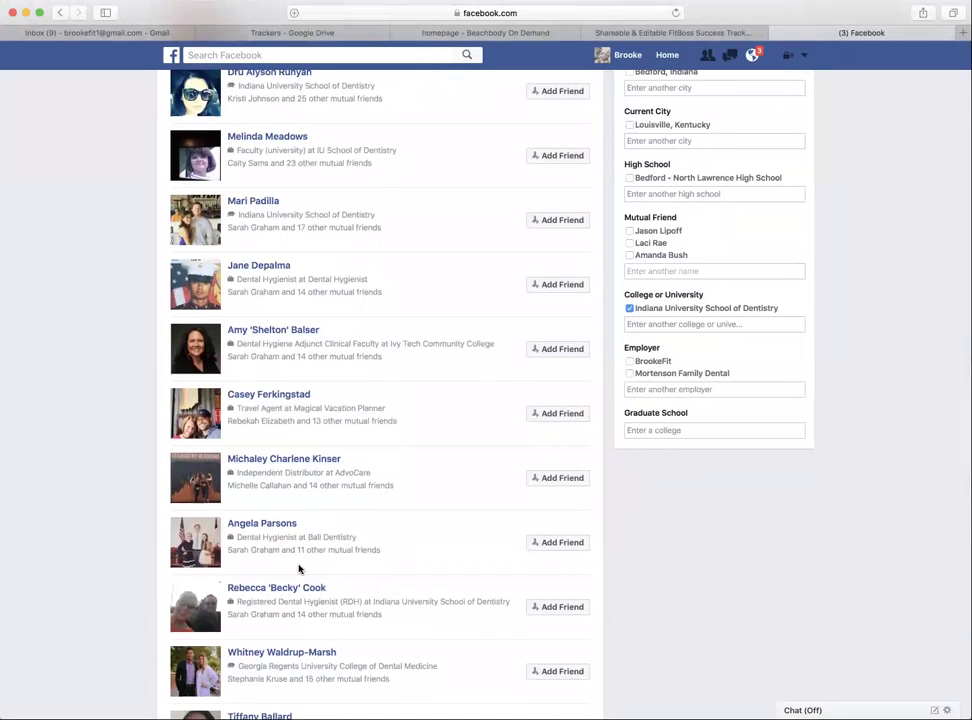
mouse_move(282, 530)
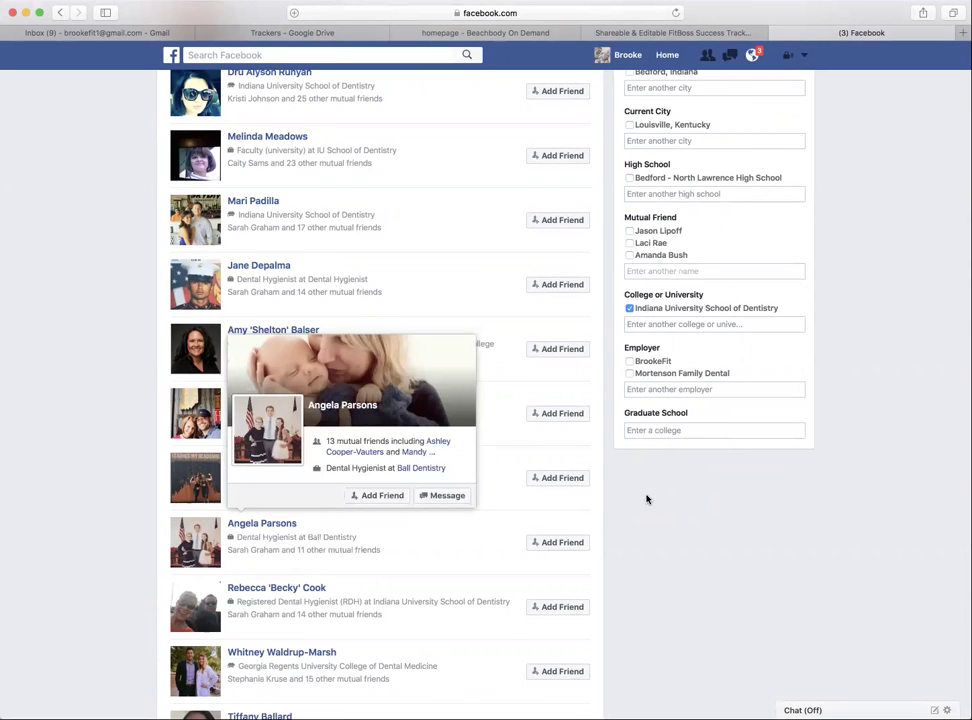
scroll(505, 440, up, 3)
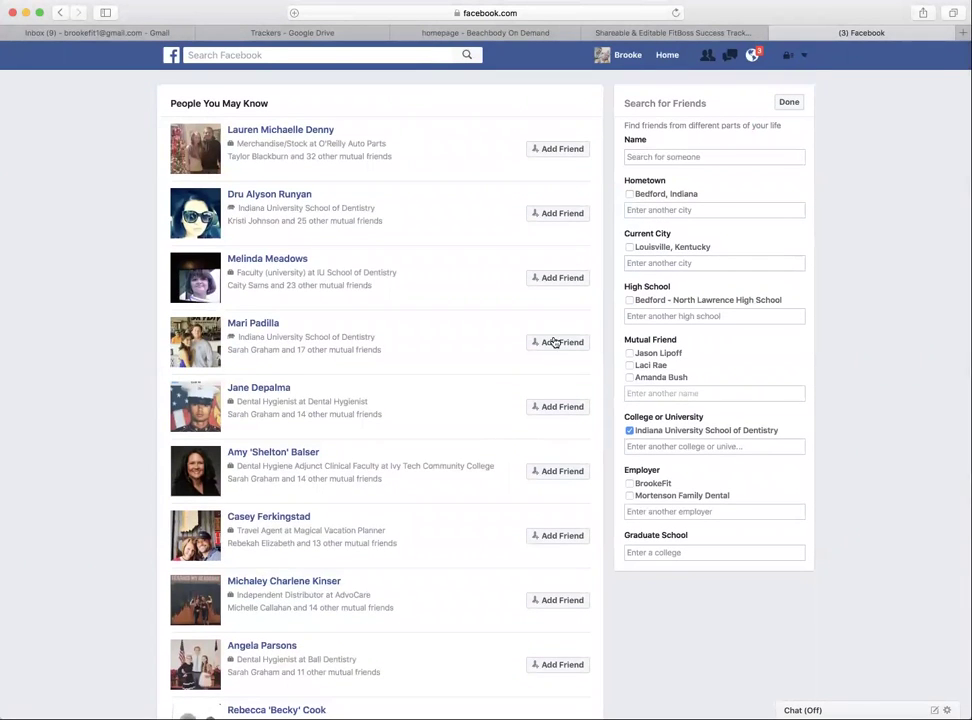
Step: Look through the pending friend requests dropdown, then close it
click(707, 56)
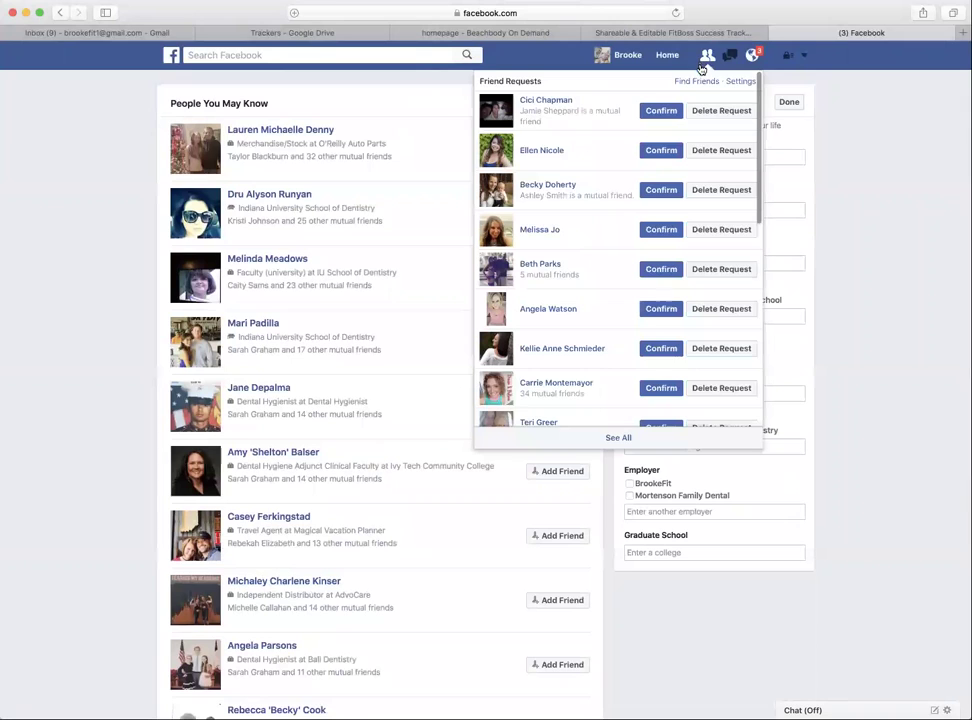
scroll(664, 250, down, 5)
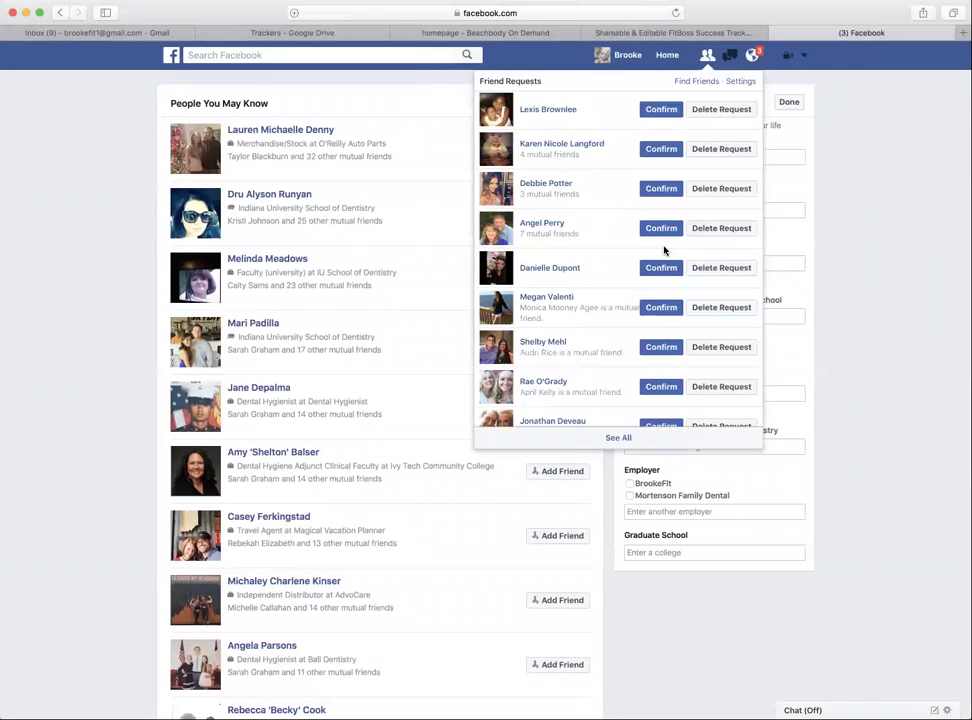
scroll(664, 250, down, 5)
scroll(661, 262, up, 8)
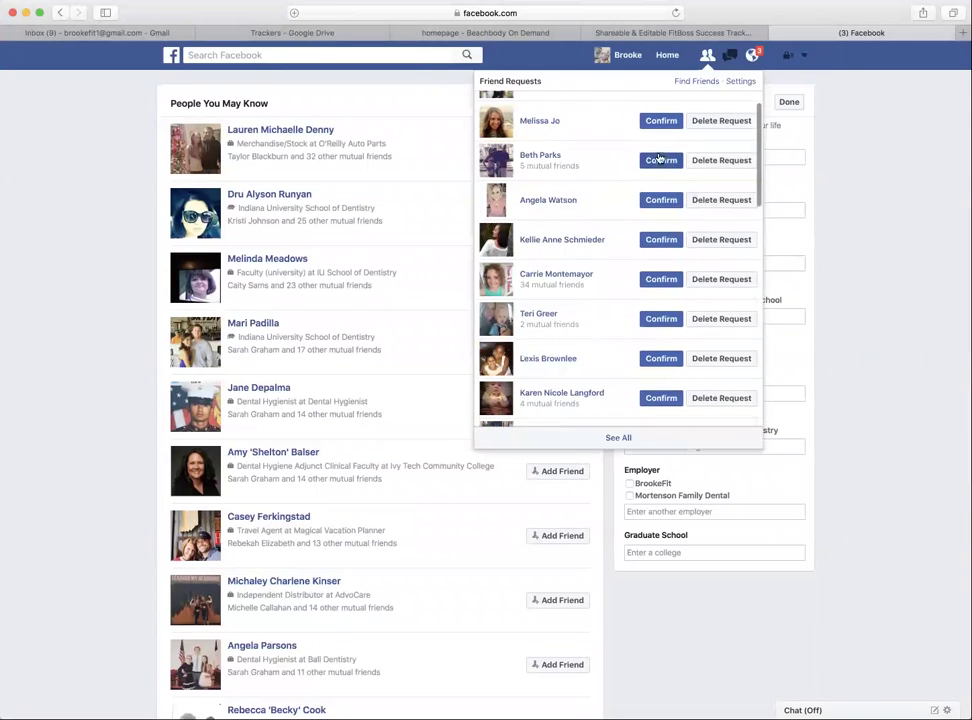
click(707, 54)
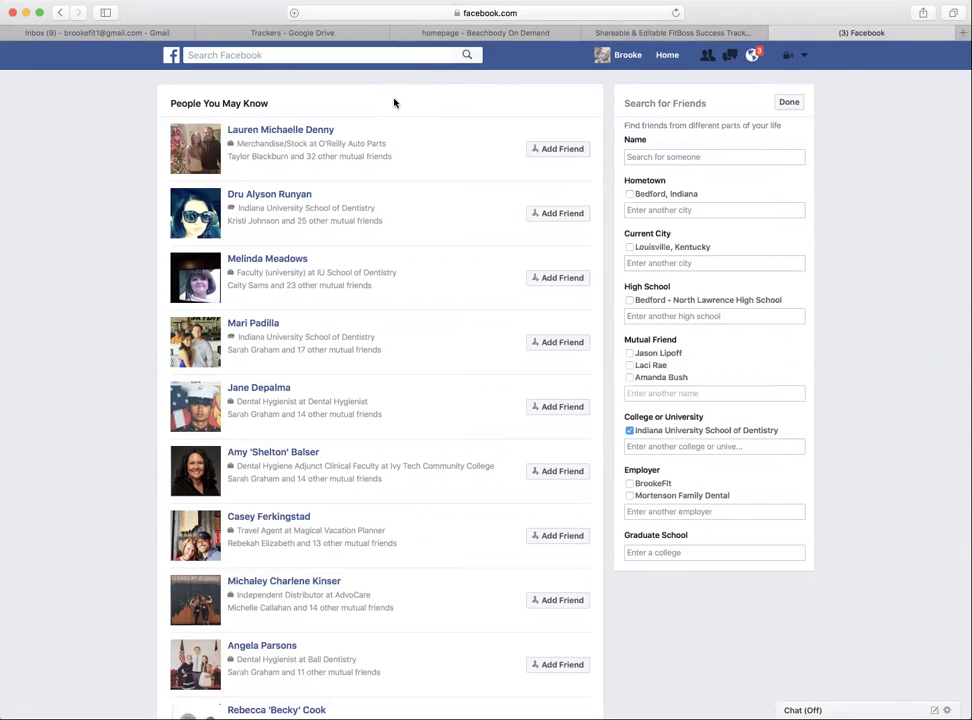
Step: Send a friend request to the AdvoCare distributor in the dentistry-filtered suggestions
scroll(345, 390, down, 4)
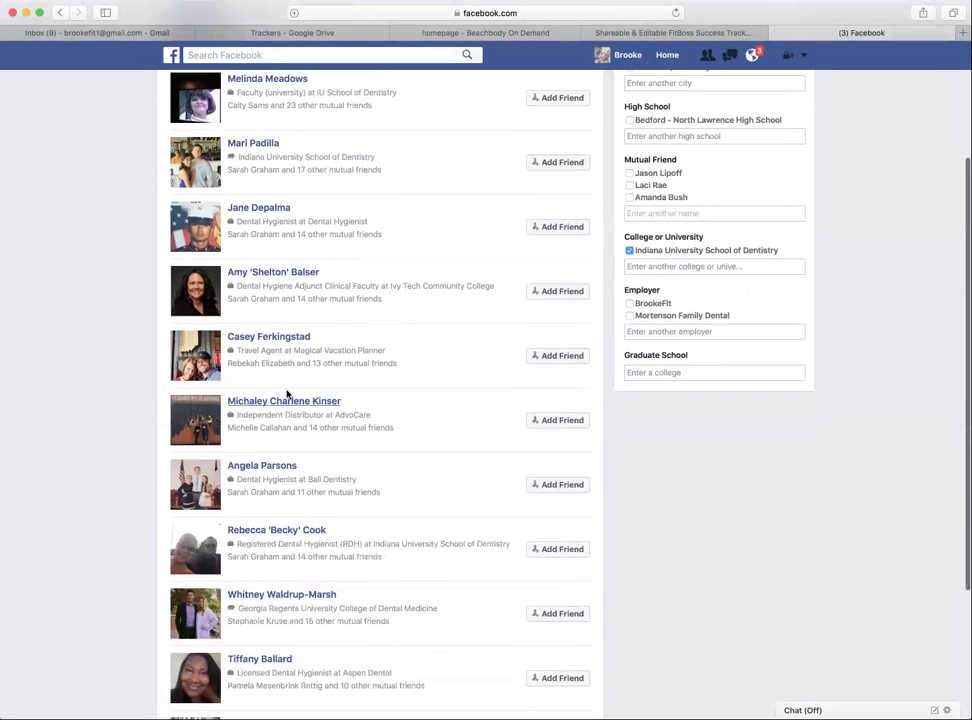
click(575, 423)
mouse_move(525, 423)
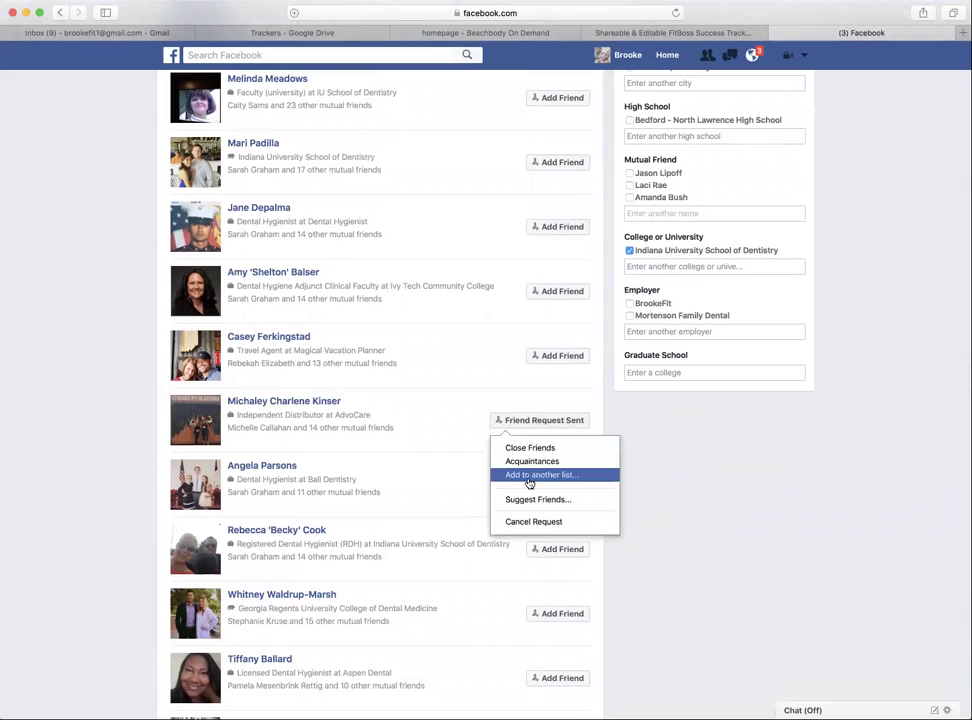
Step: Add her to a newly created 'Added in Sept' friend list
click(529, 478)
scroll(535, 505, down, 3)
scroll(535, 508, down, 2)
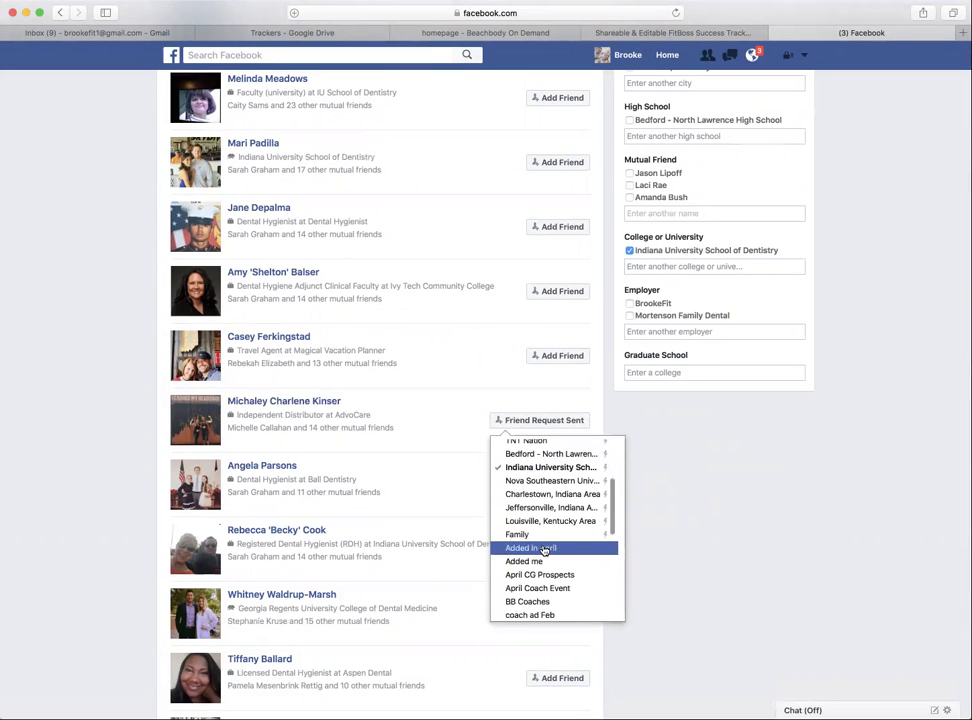
scroll(543, 550, down, 5)
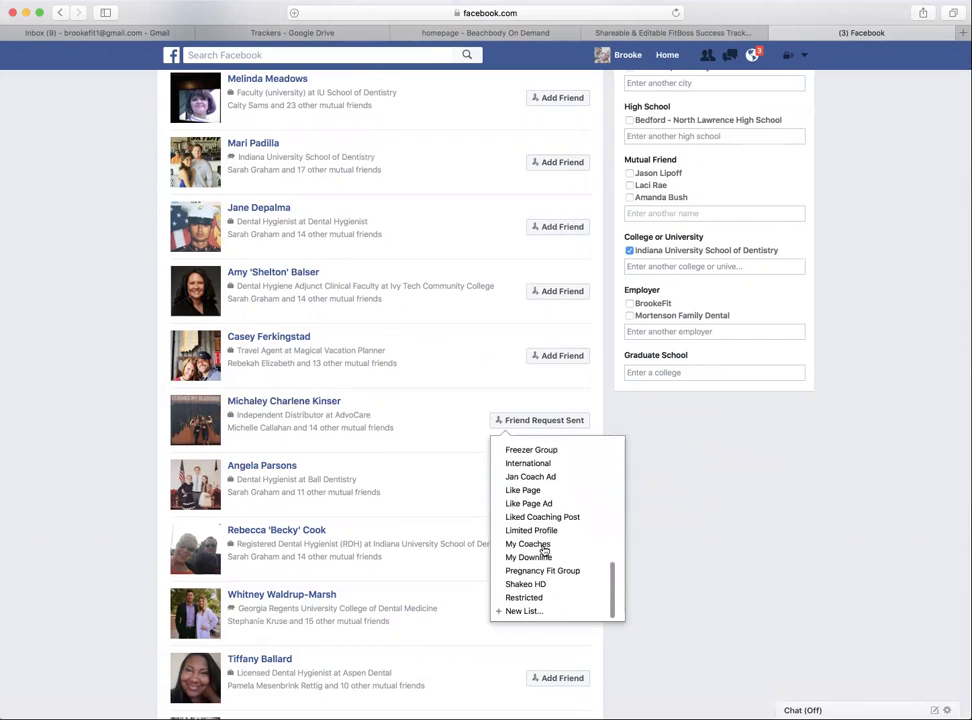
click(538, 610)
text(Added in Sept)
key(Return)
click(640, 425)
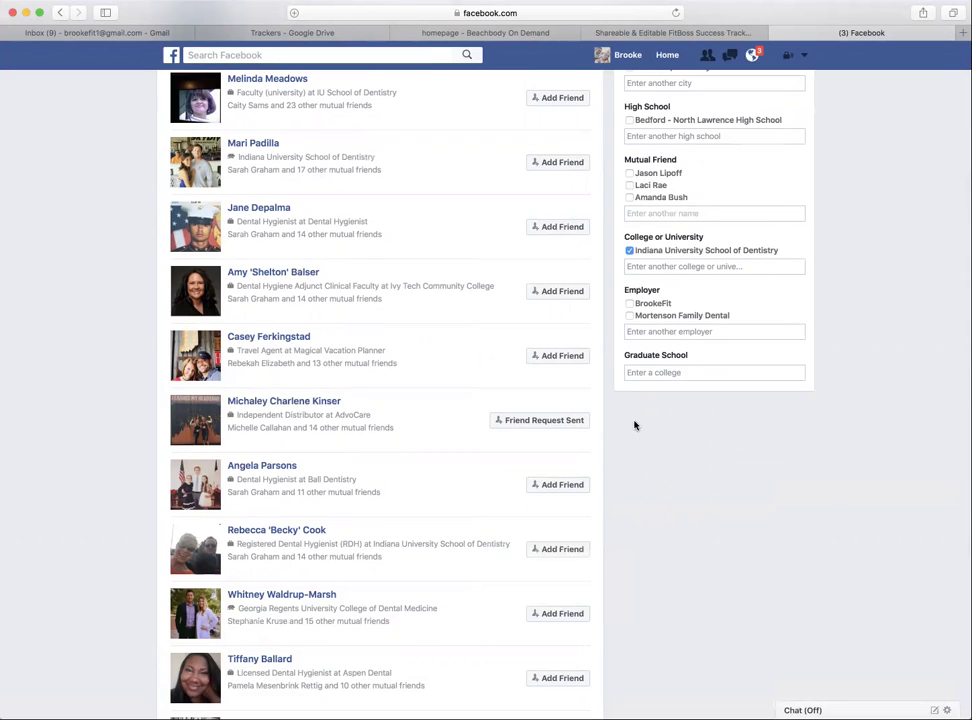
mouse_move(517, 428)
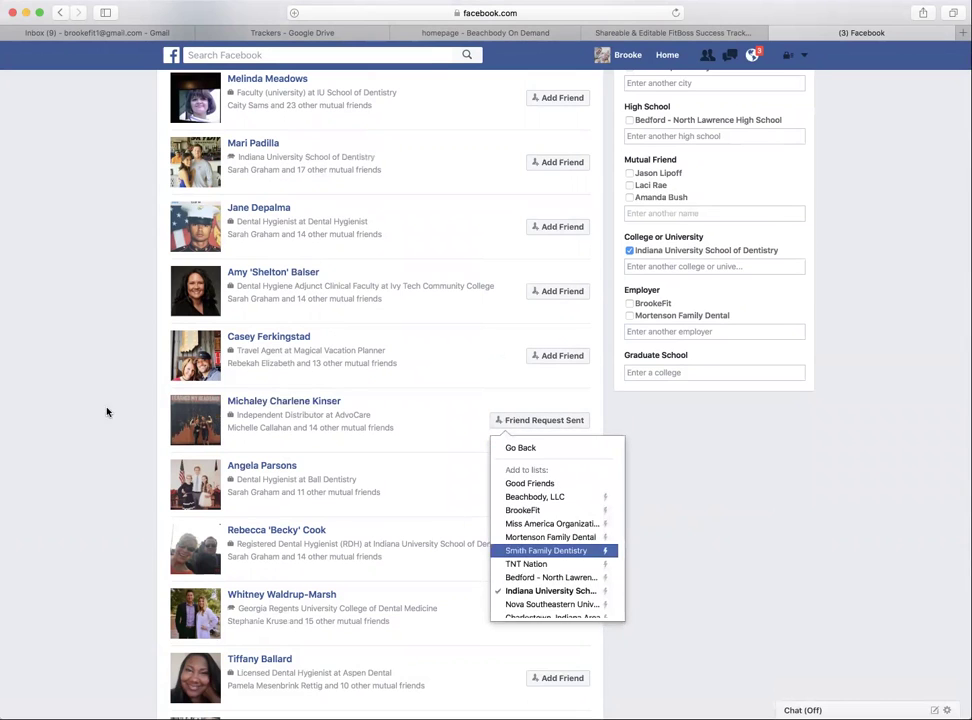
scroll(50, 356, up, 3)
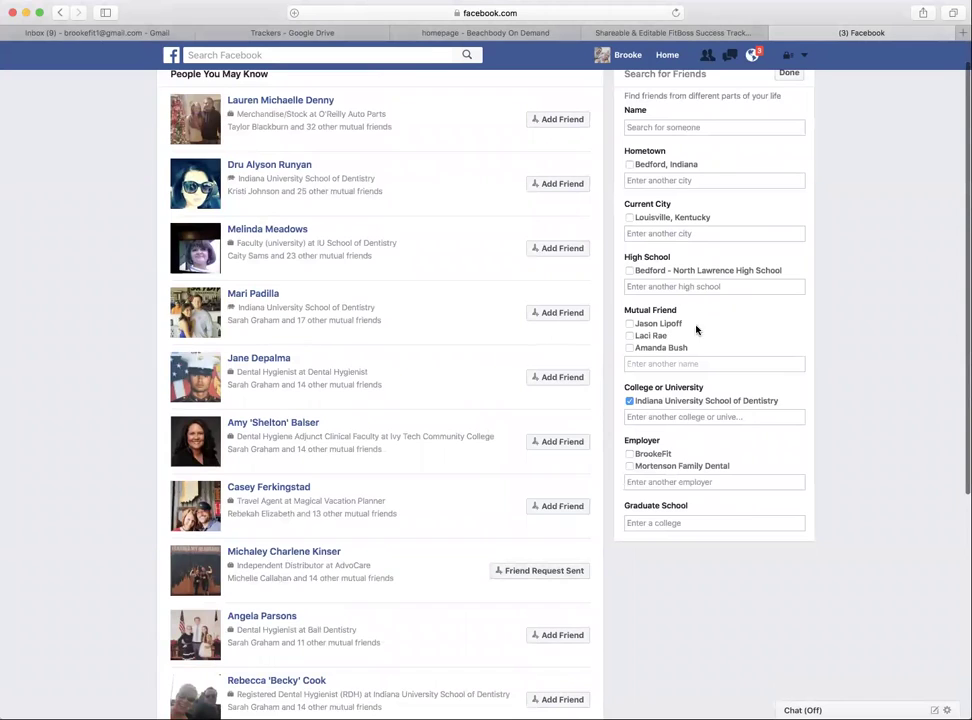
click(670, 35)
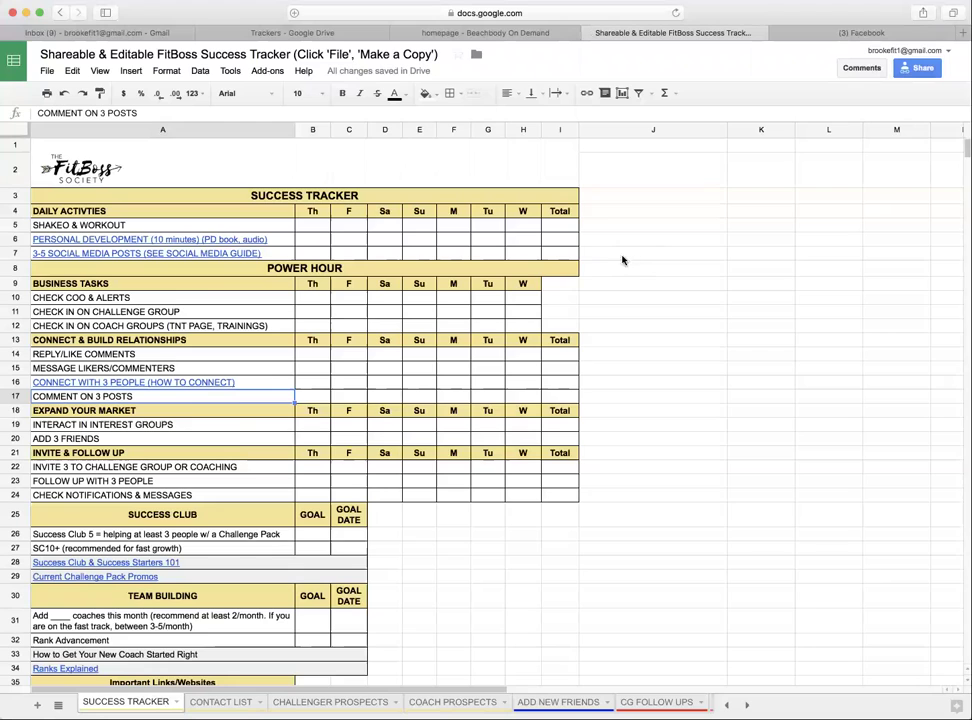
scroll(450, 300, right, 3)
scroll(177, 421, left, 3)
click(83, 457)
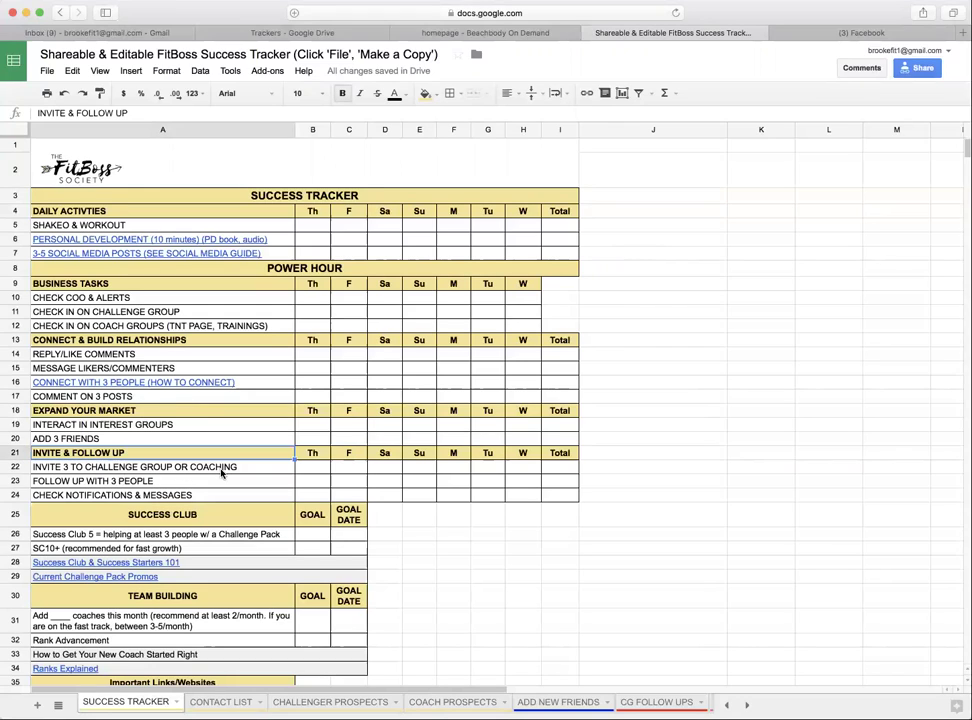
click(184, 468)
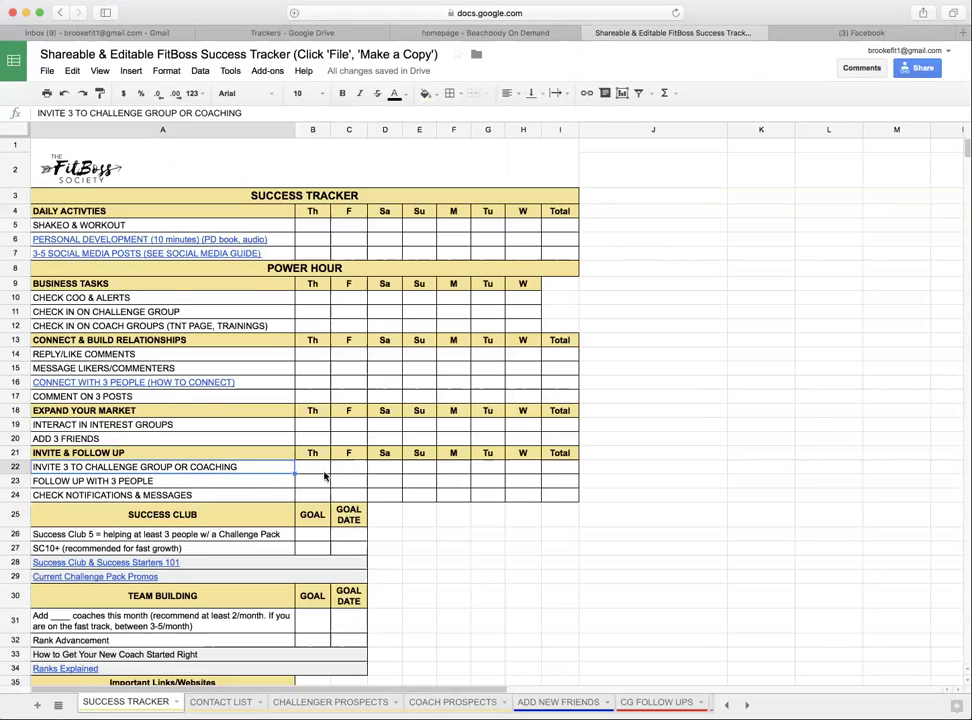
click(318, 469)
text(0)
key(Tab)
text(0)
key(Tab)
text(0)
key(Tab)
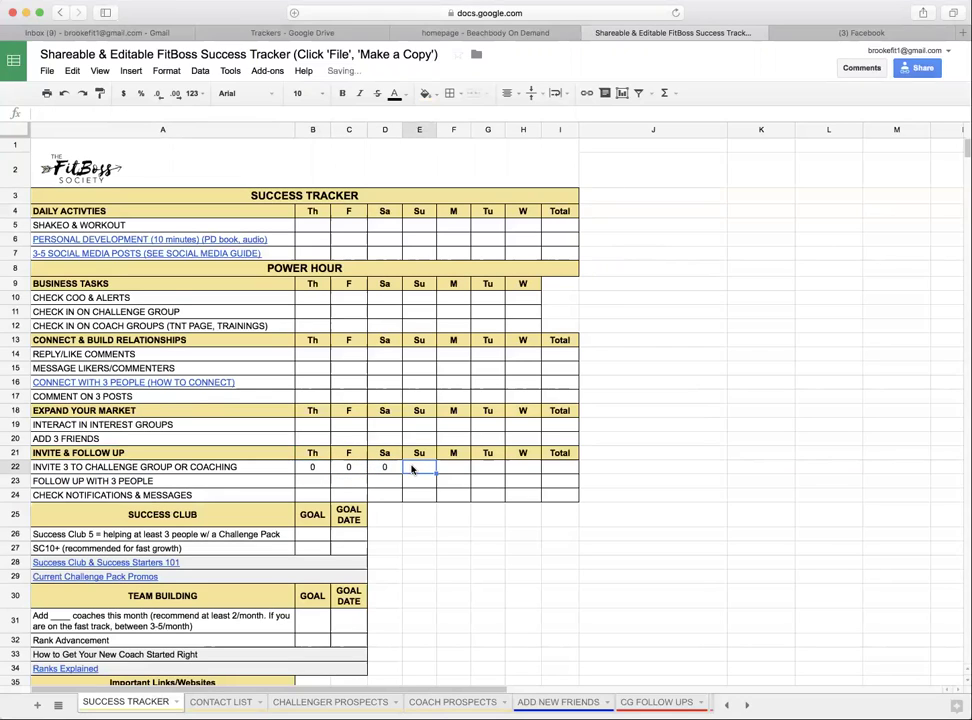
text(15)
key(Tab)
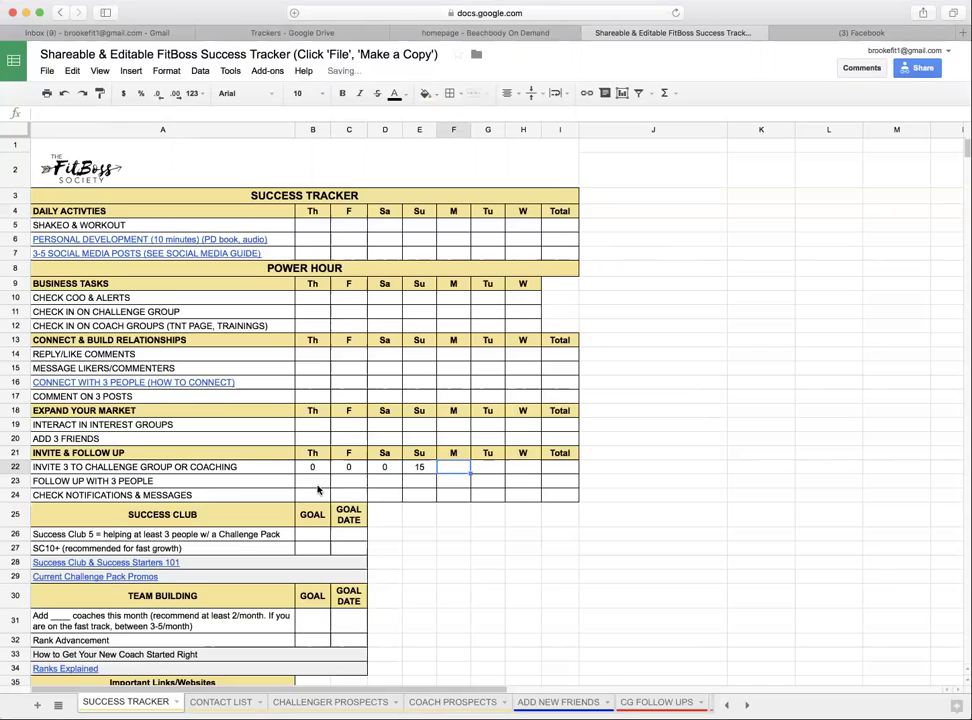
click(556, 471)
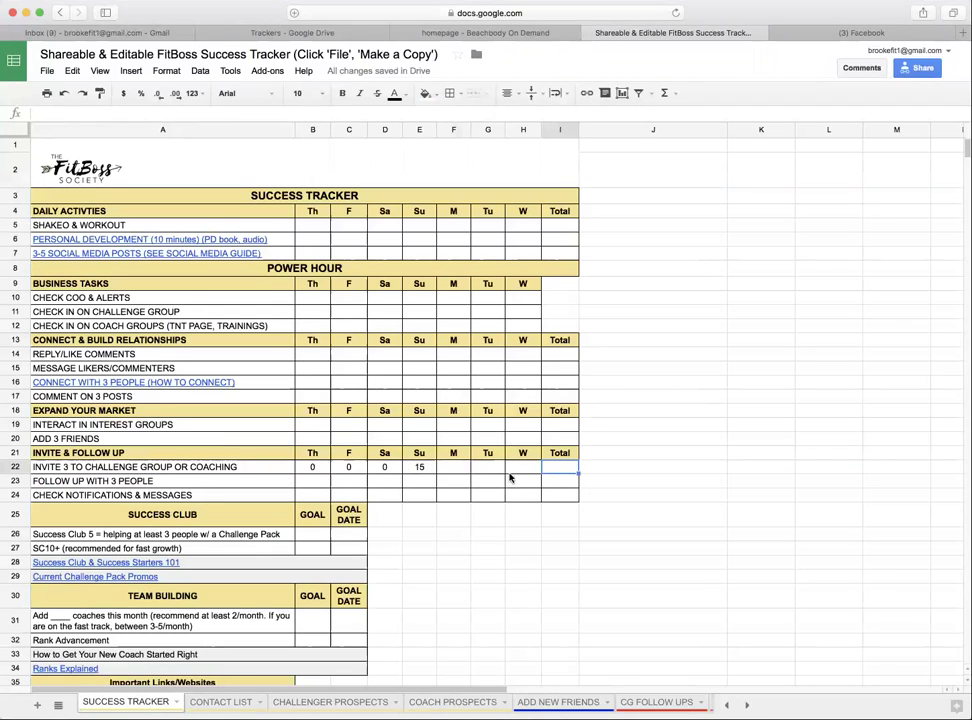
click(415, 468)
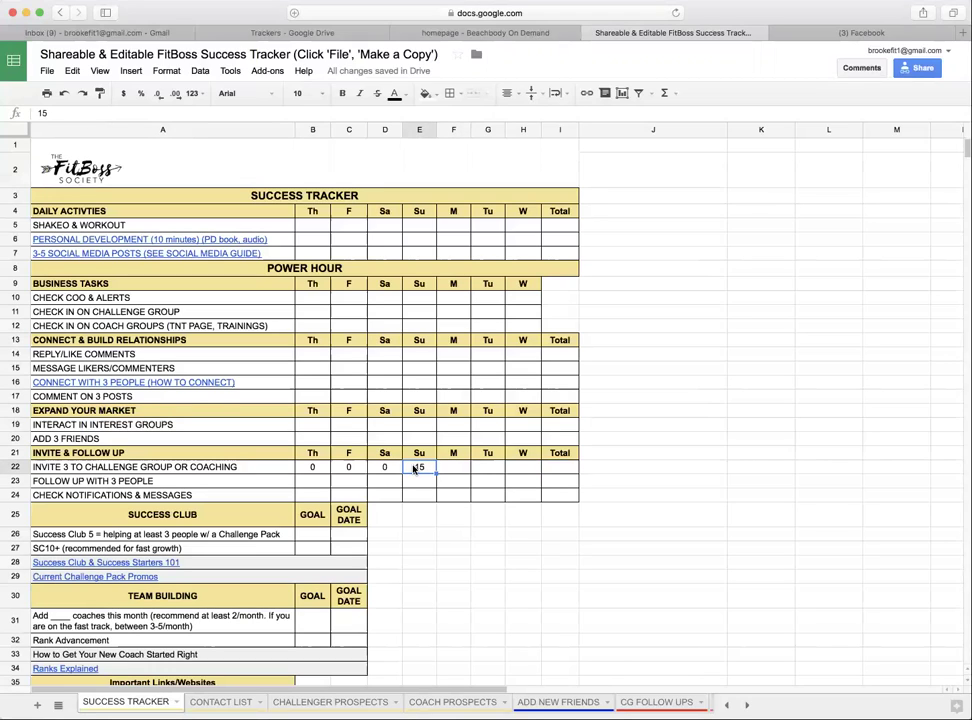
key(Delete)
click(384, 468)
key(Delete)
click(349, 468)
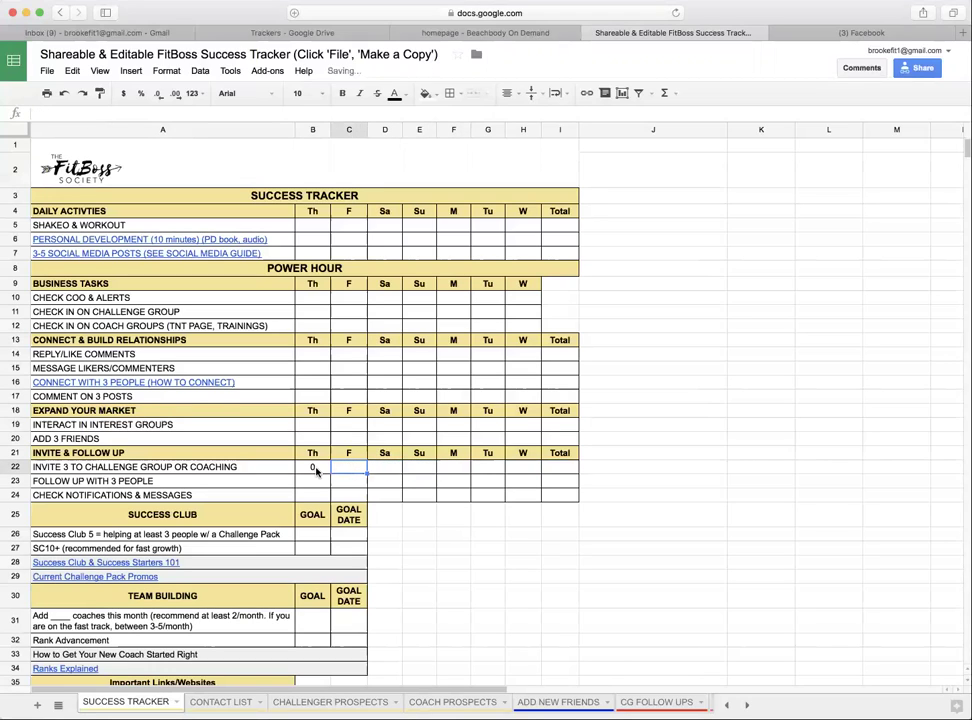
key(Delete)
click(313, 468)
key(Delete)
scroll(297, 502, down, 15)
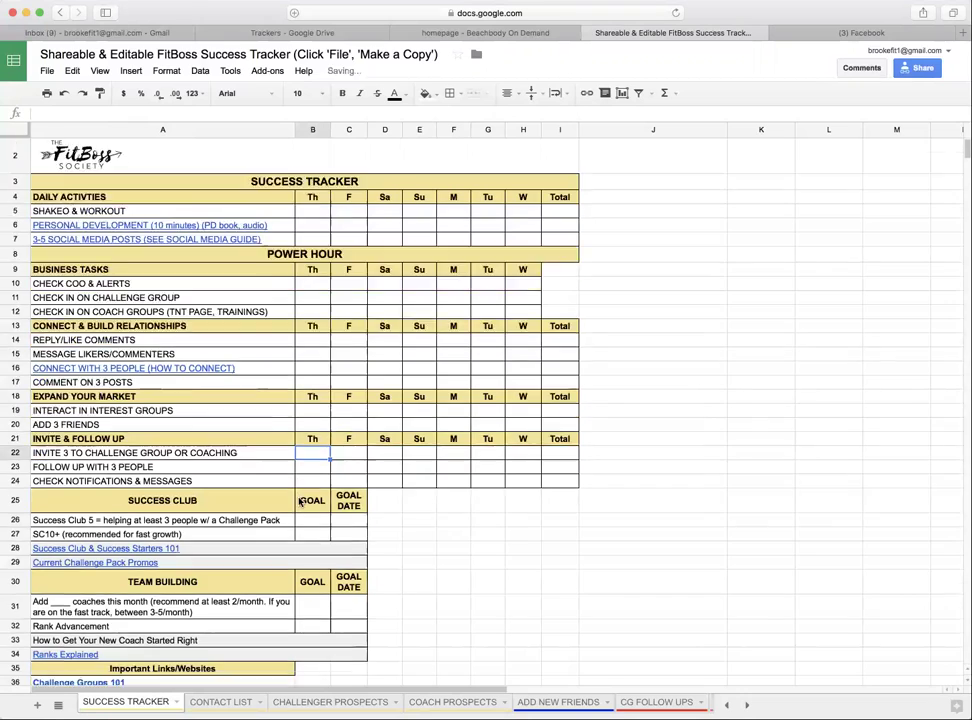
scroll(282, 583, up, 8)
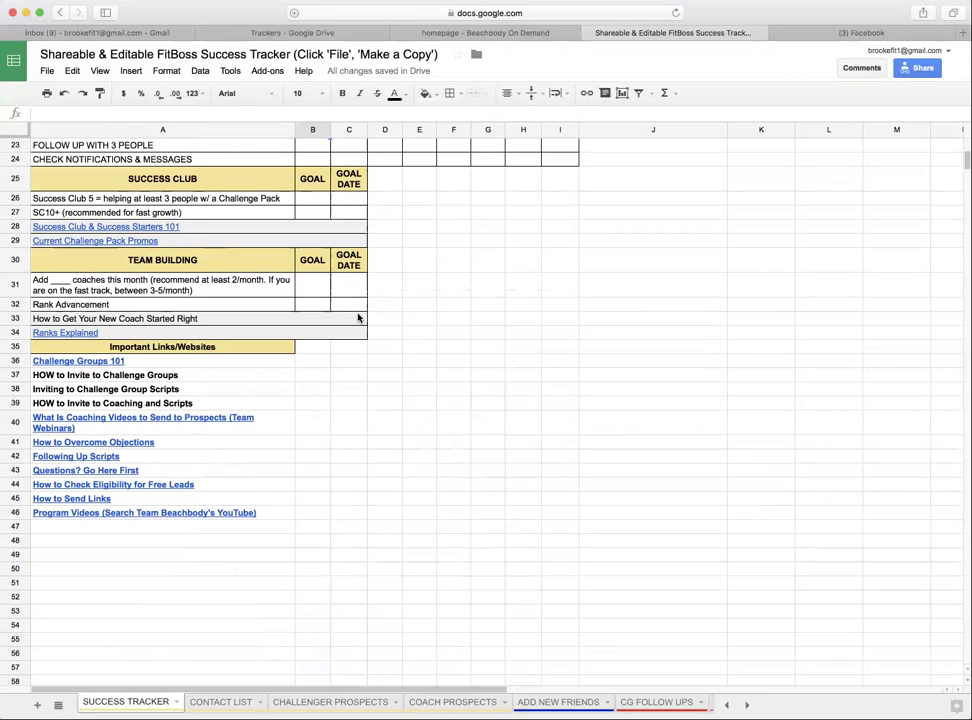
scroll(905, 393, right, 3)
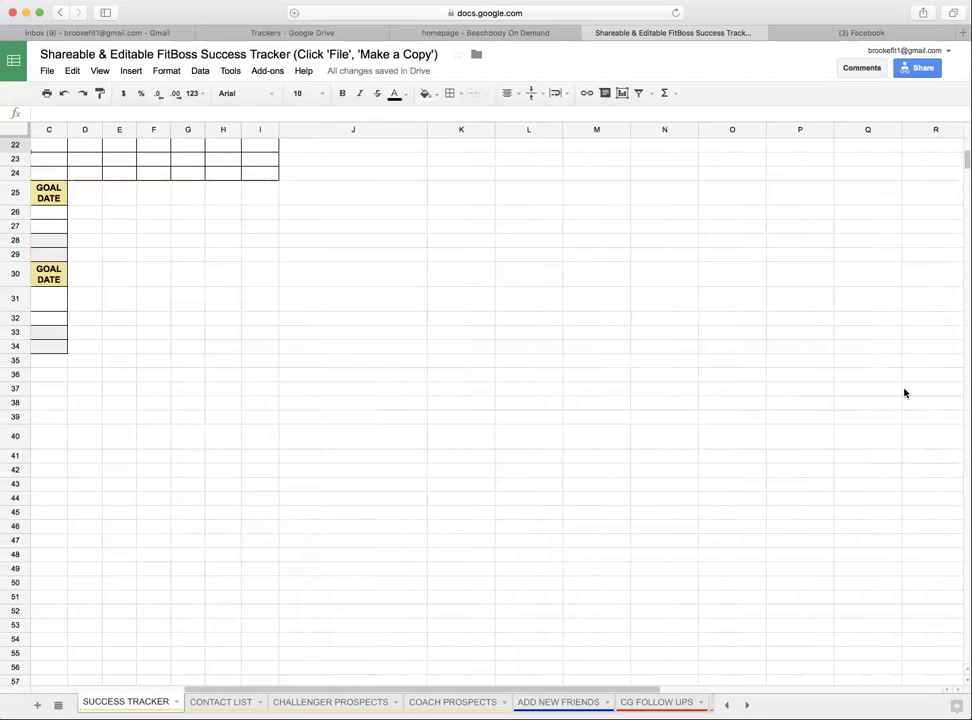
scroll(833, 390, left, 3)
scroll(833, 390, up, 1)
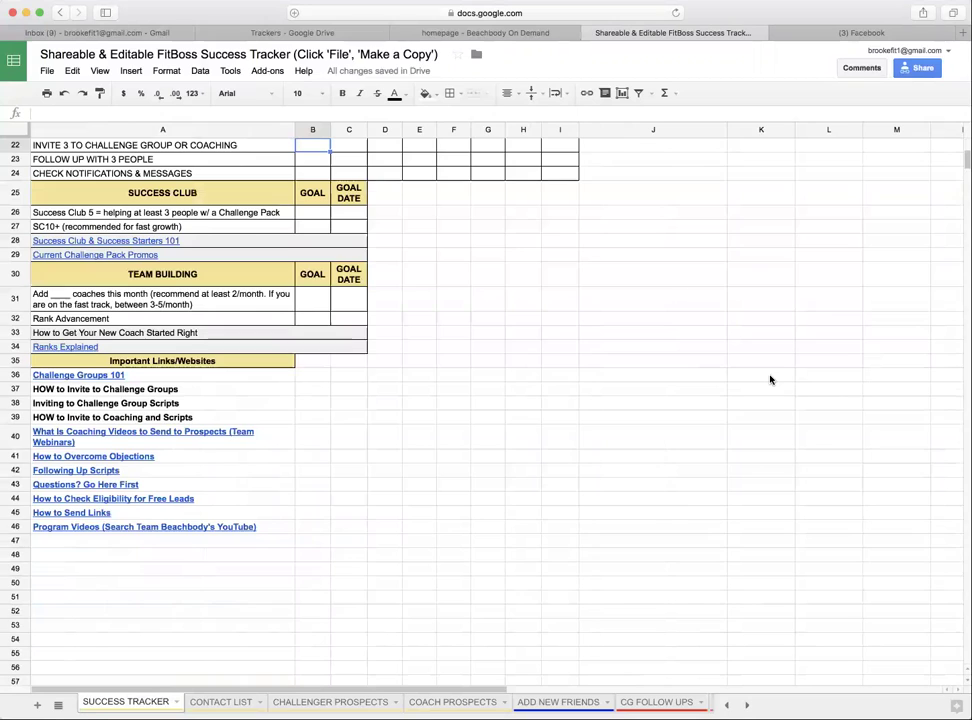
scroll(774, 380, up, 7)
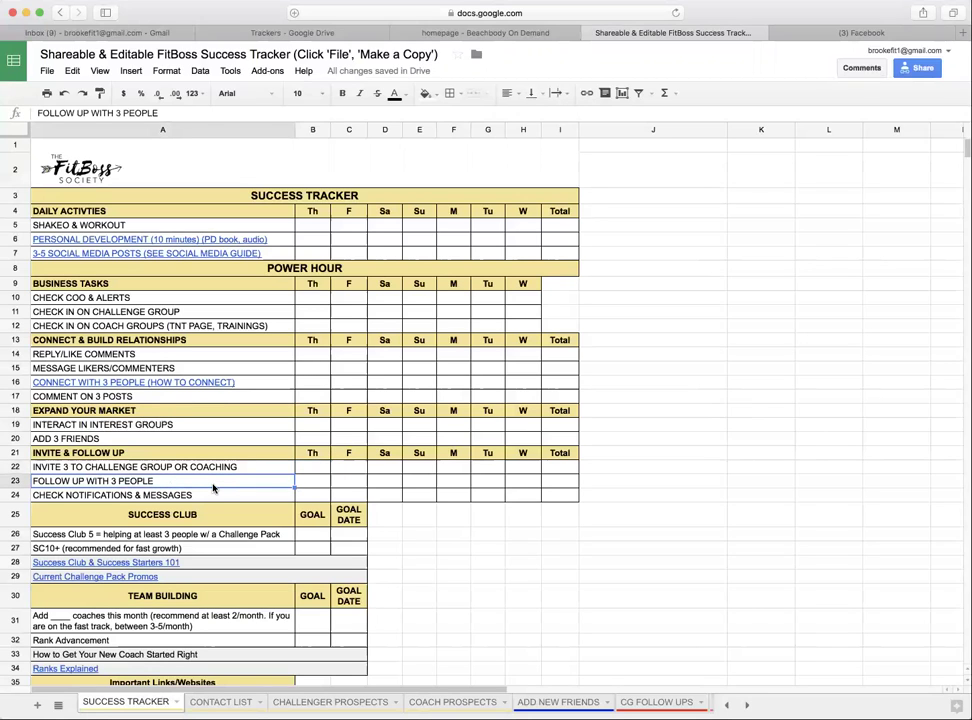
scroll(213, 488, down, 6)
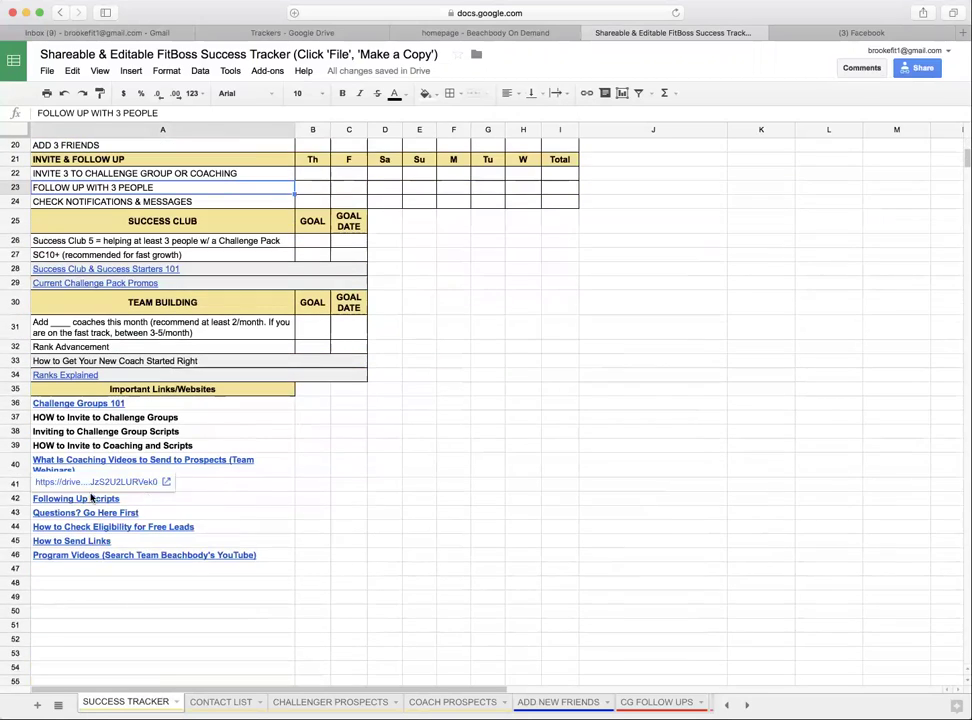
scroll(269, 443, up, 5)
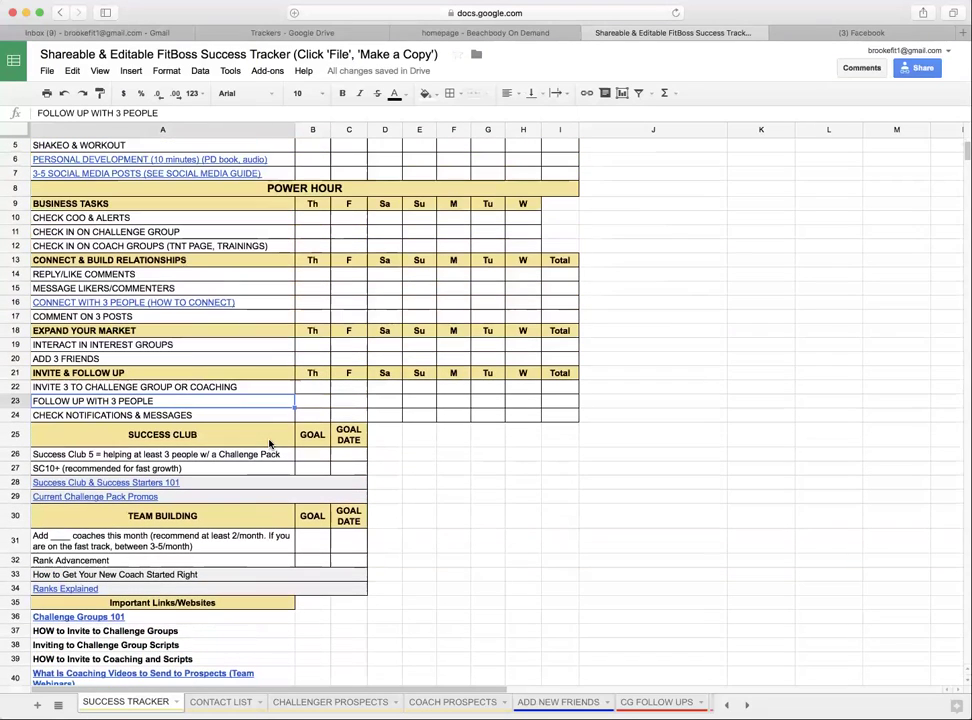
scroll(271, 442, right, 5)
scroll(265, 445, left, 5)
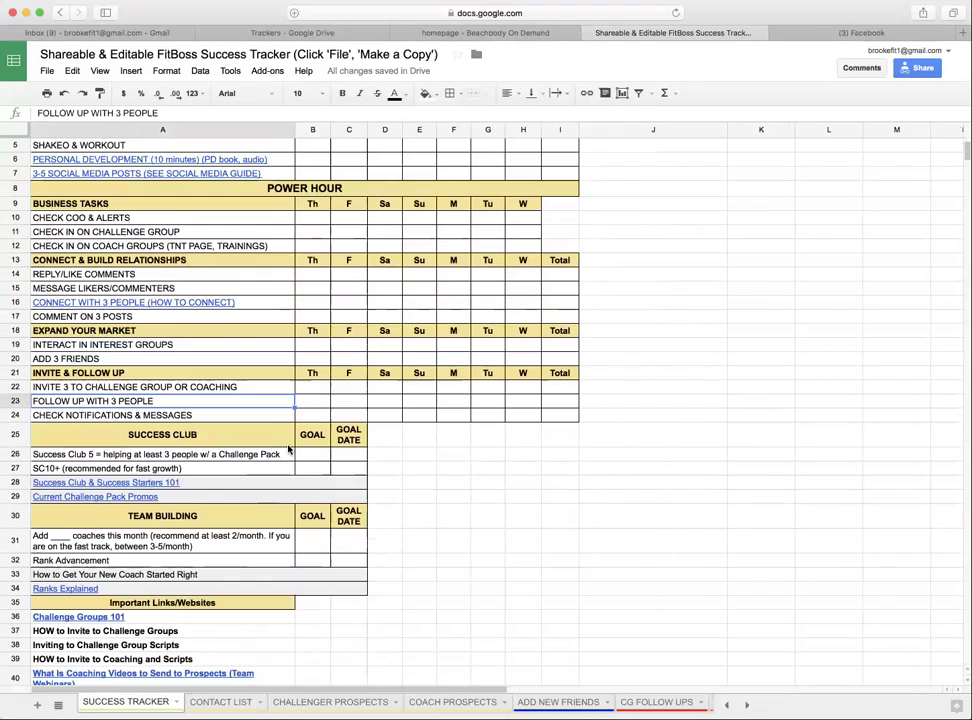
click(194, 418)
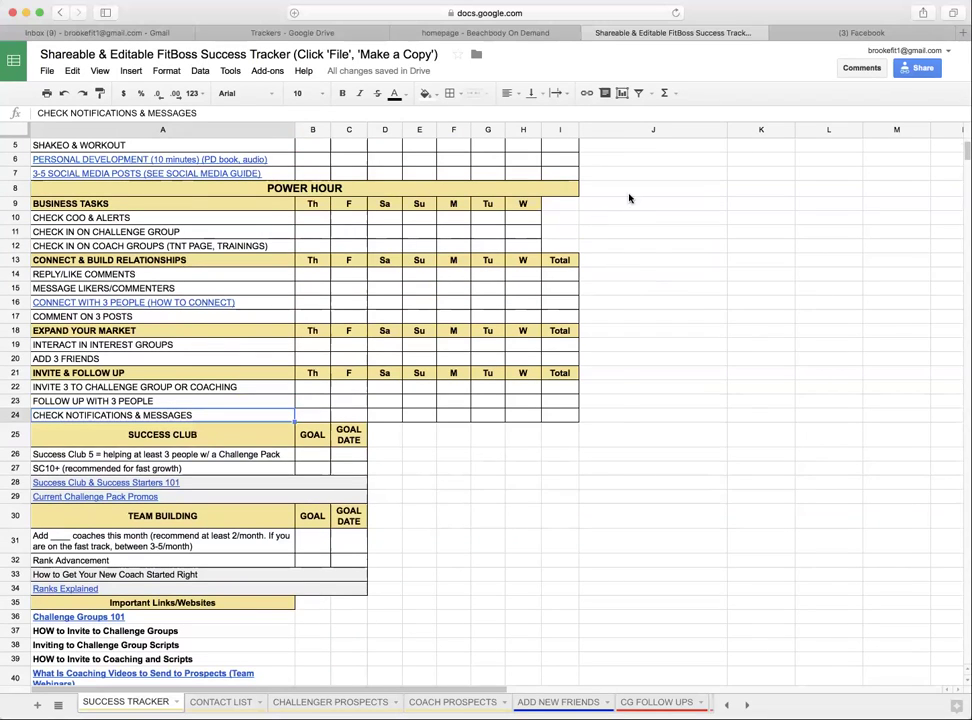
click(861, 33)
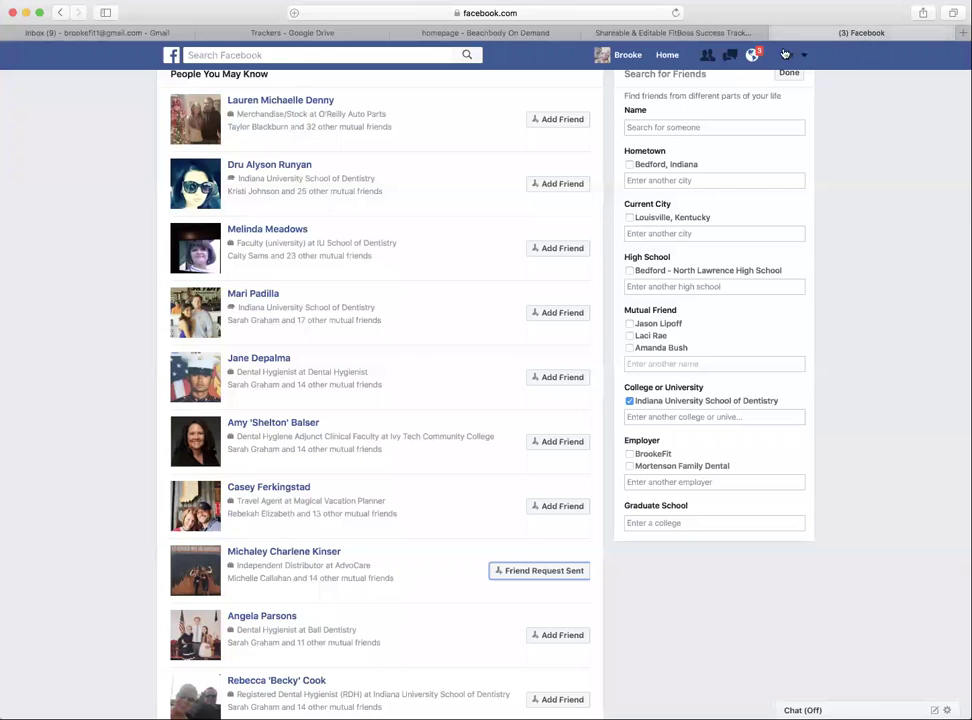
click(647, 35)
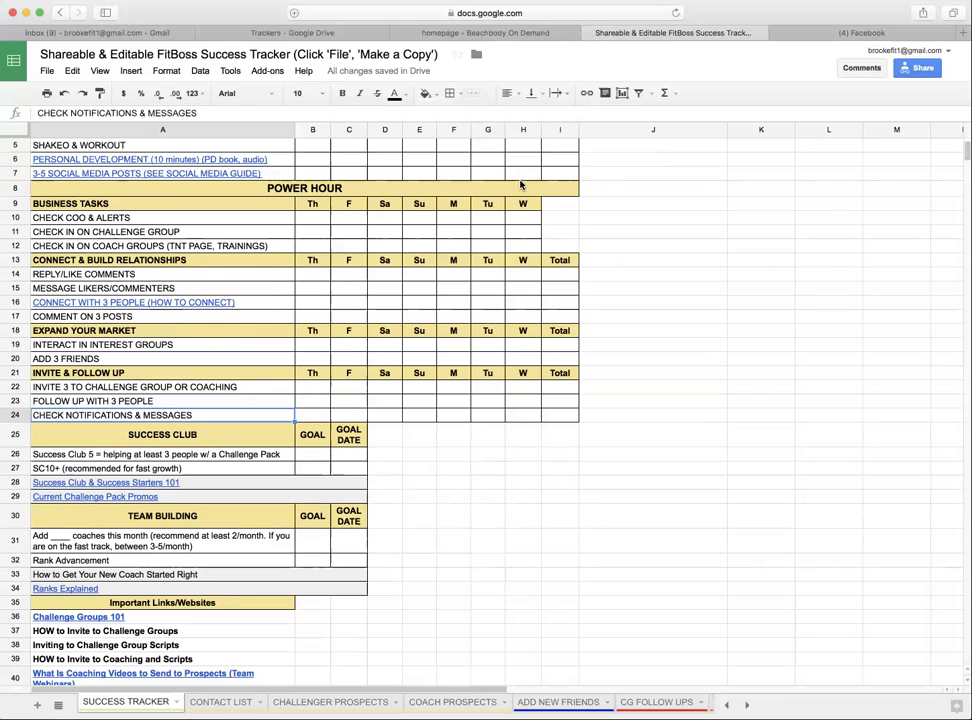
scroll(521, 184, right, 10)
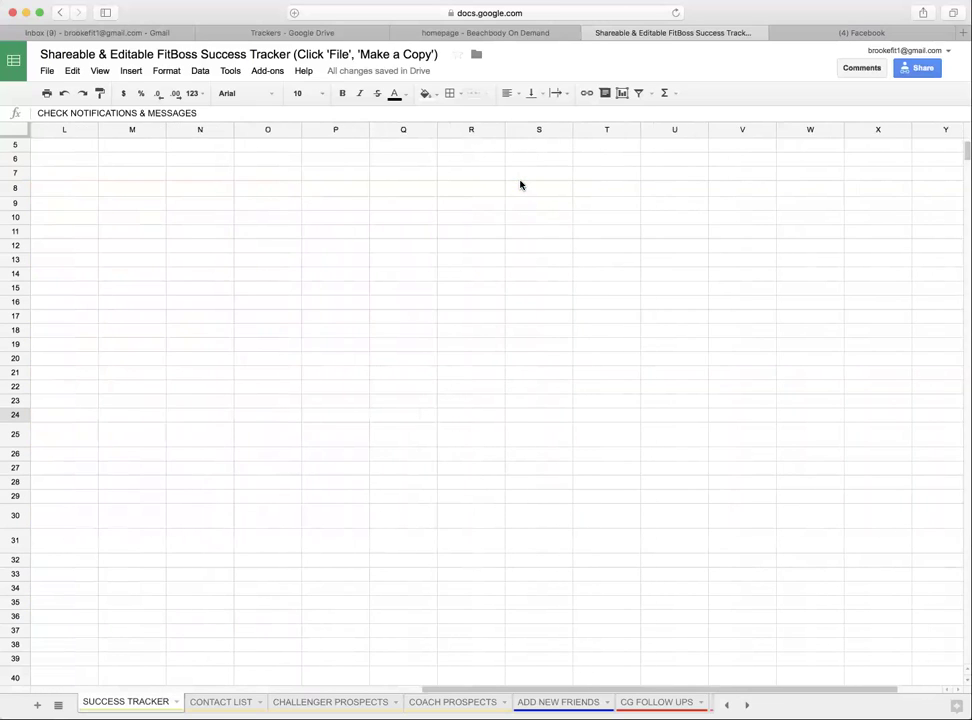
scroll(525, 185, left, 10)
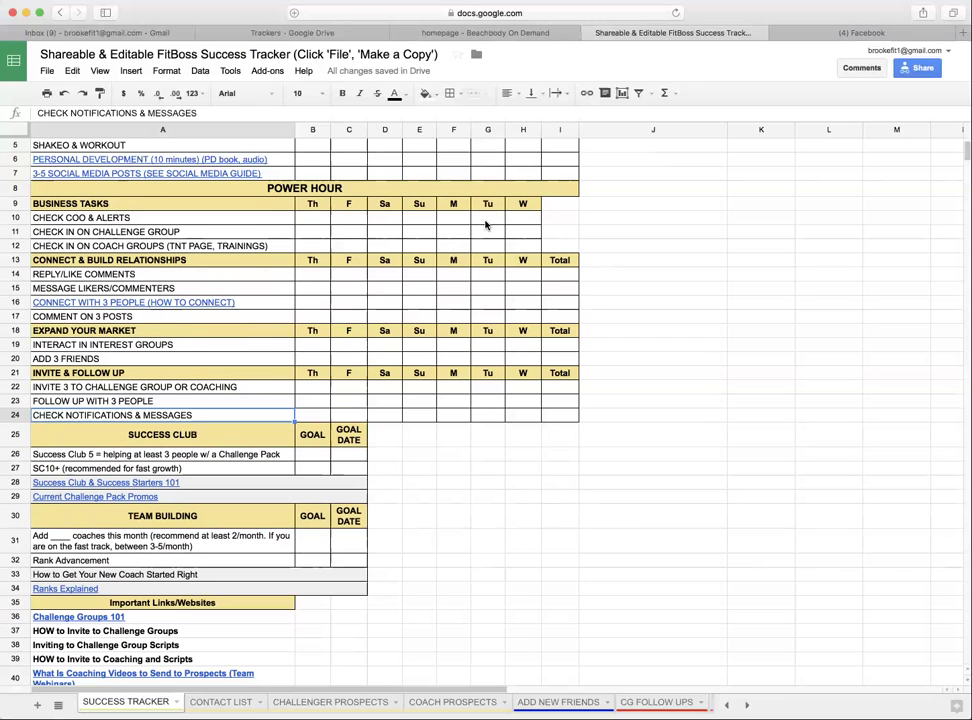
scroll(486, 225, up, 2)
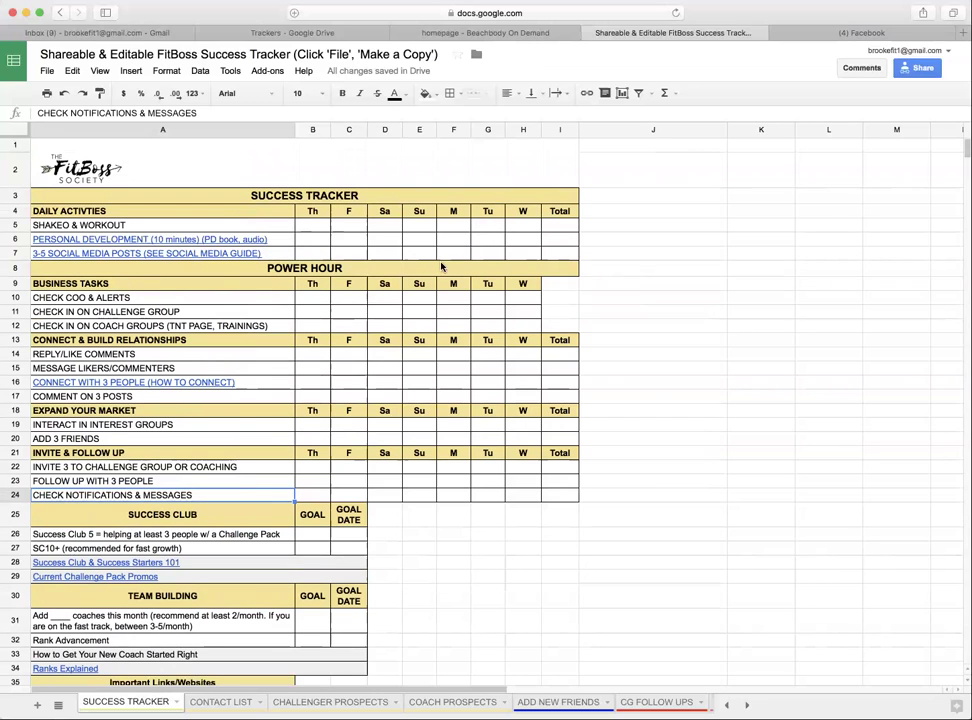
scroll(440, 267, down, 5)
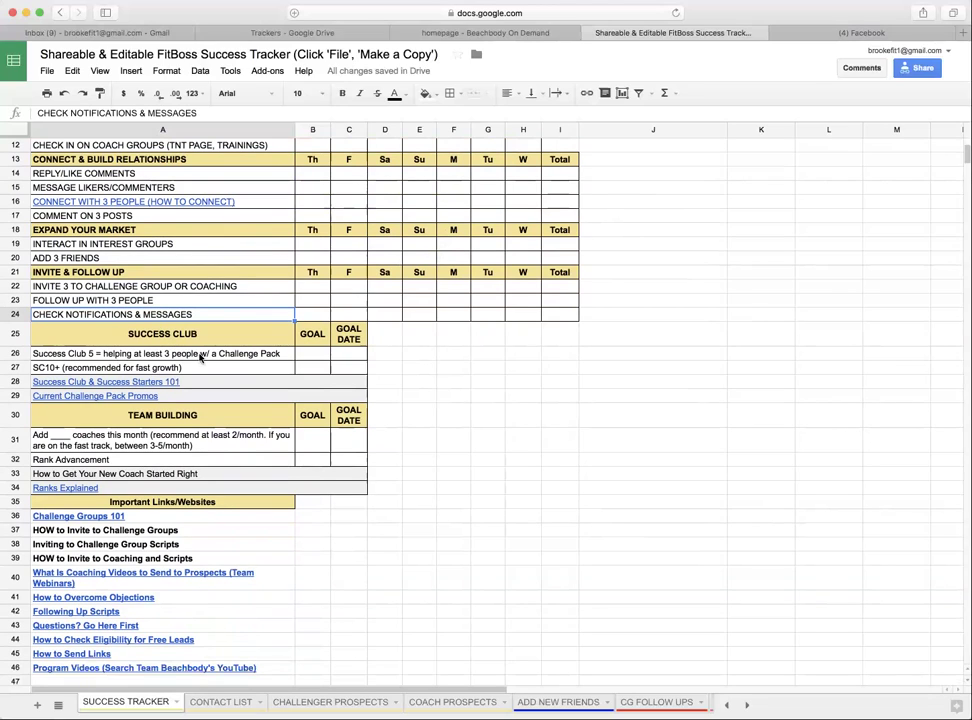
Step: Point out the Success Club 5 goal and date, and the new coach getting started link
click(317, 358)
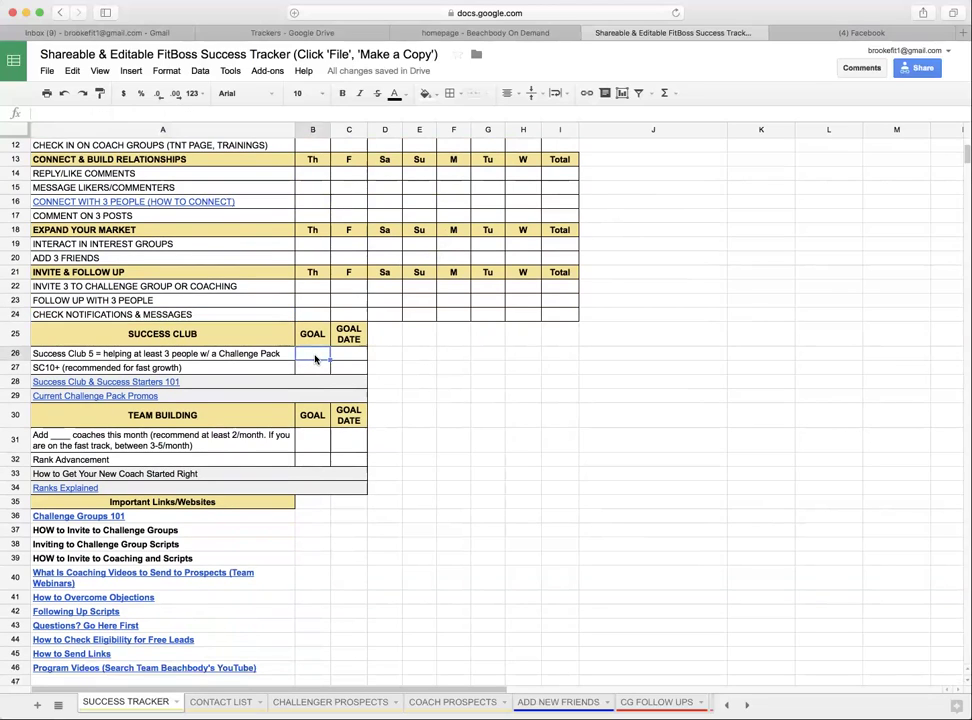
click(345, 355)
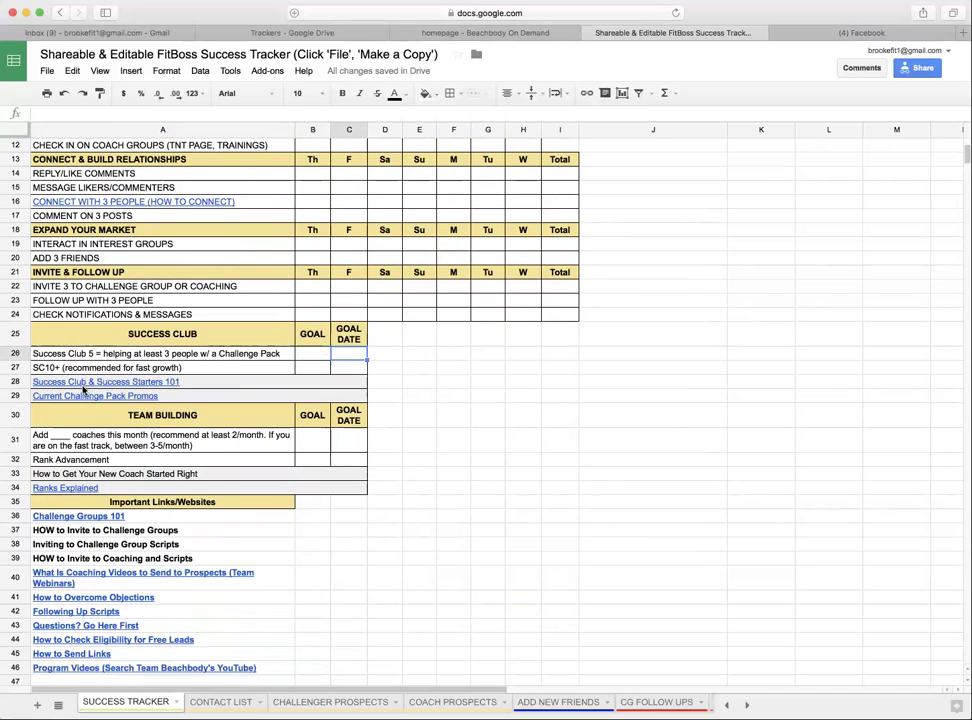
mouse_move(85, 393)
mouse_move(205, 474)
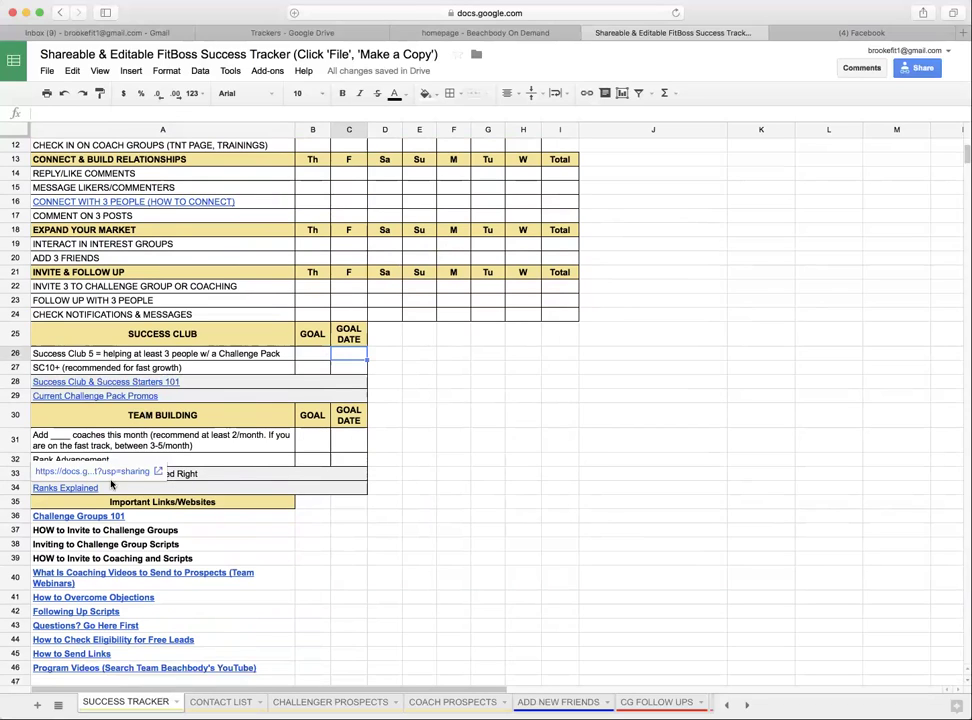
click(222, 476)
click(441, 500)
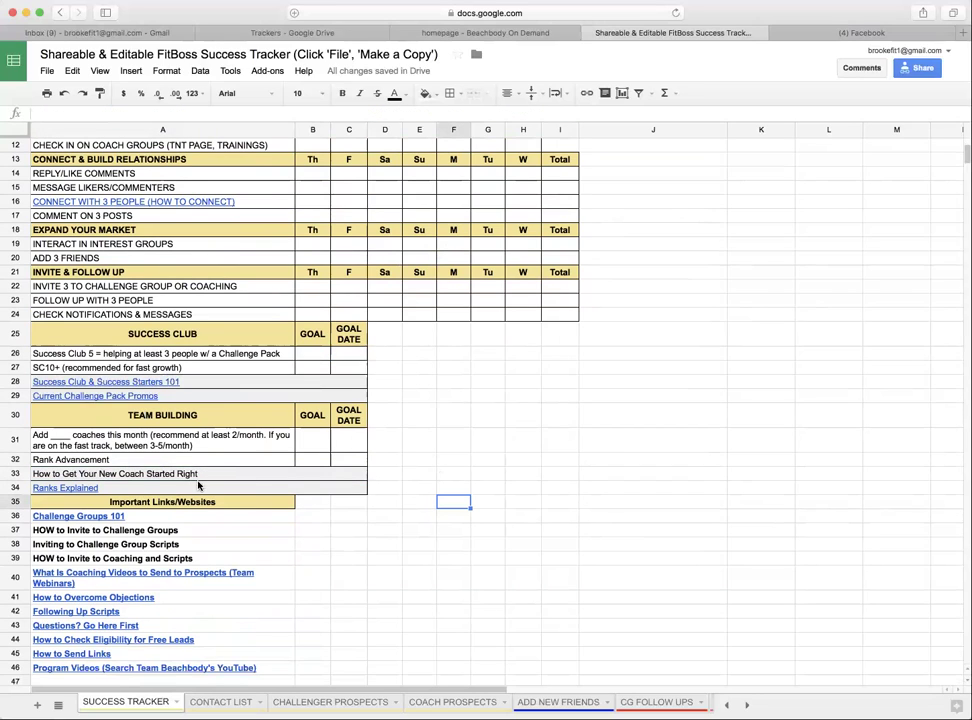
mouse_move(60, 487)
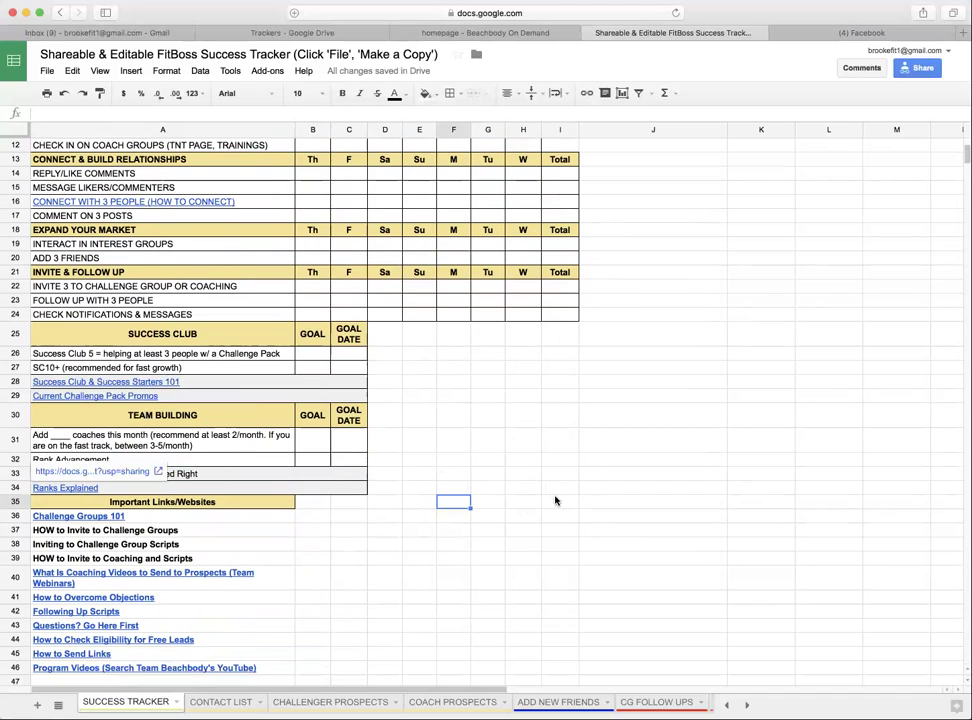
click(415, 533)
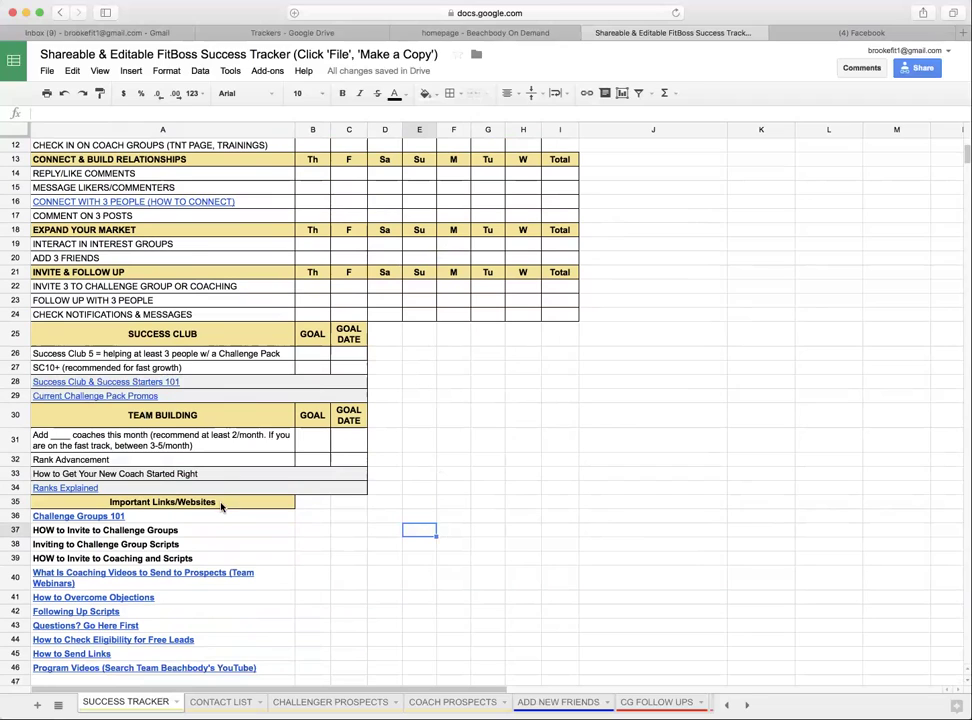
Step: Review the remaining Important Links, then switch to the CONTACT LIST sheet
mouse_move(215, 514)
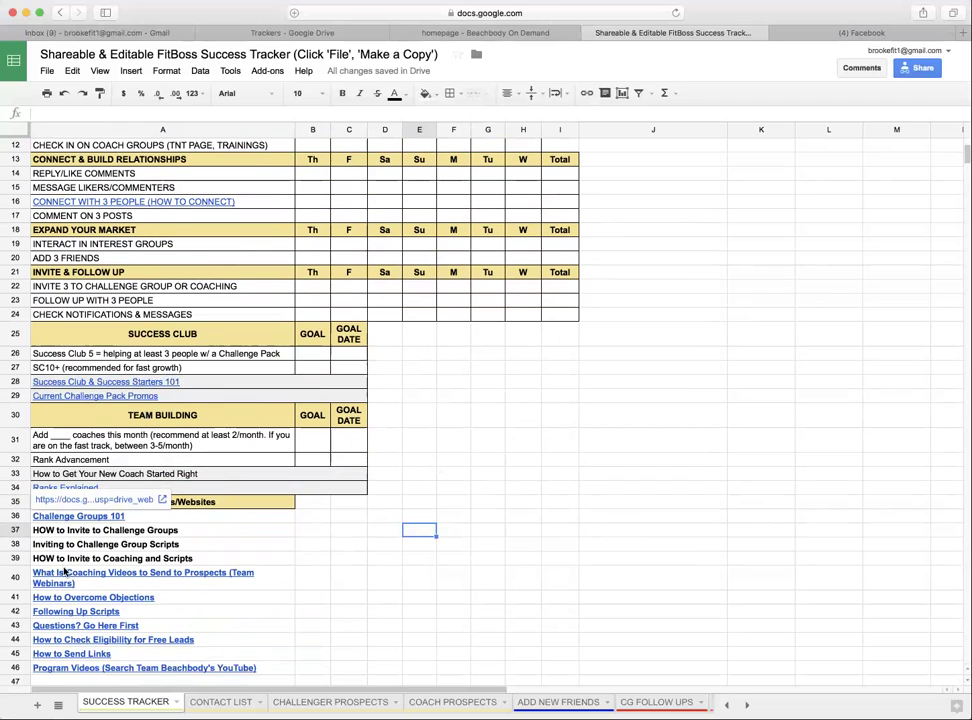
mouse_move(233, 531)
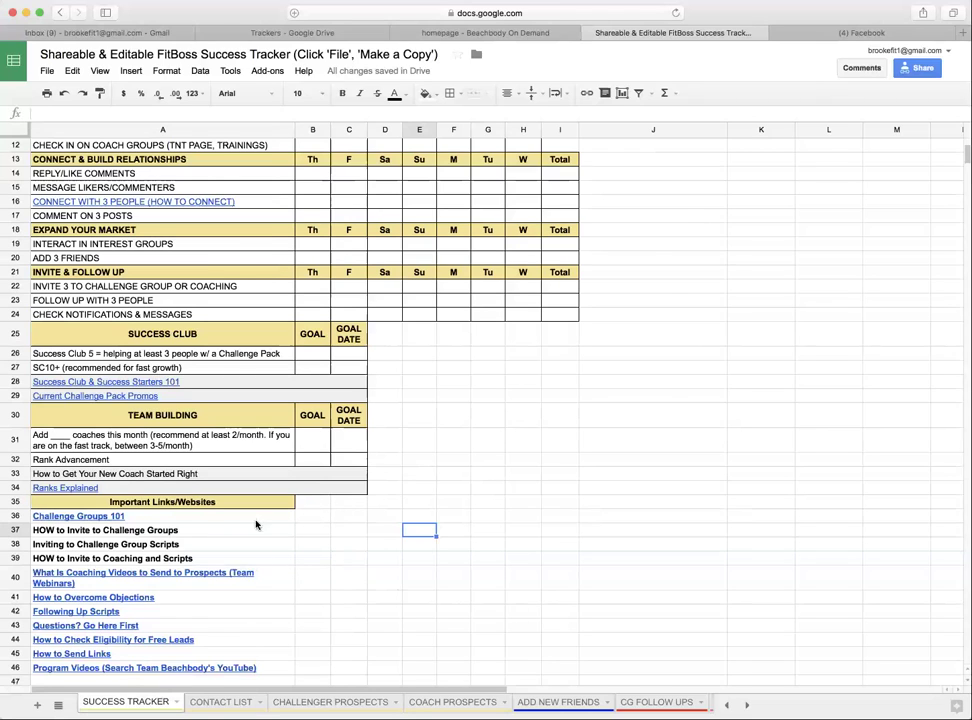
scroll(260, 694, right, 3)
click(221, 702)
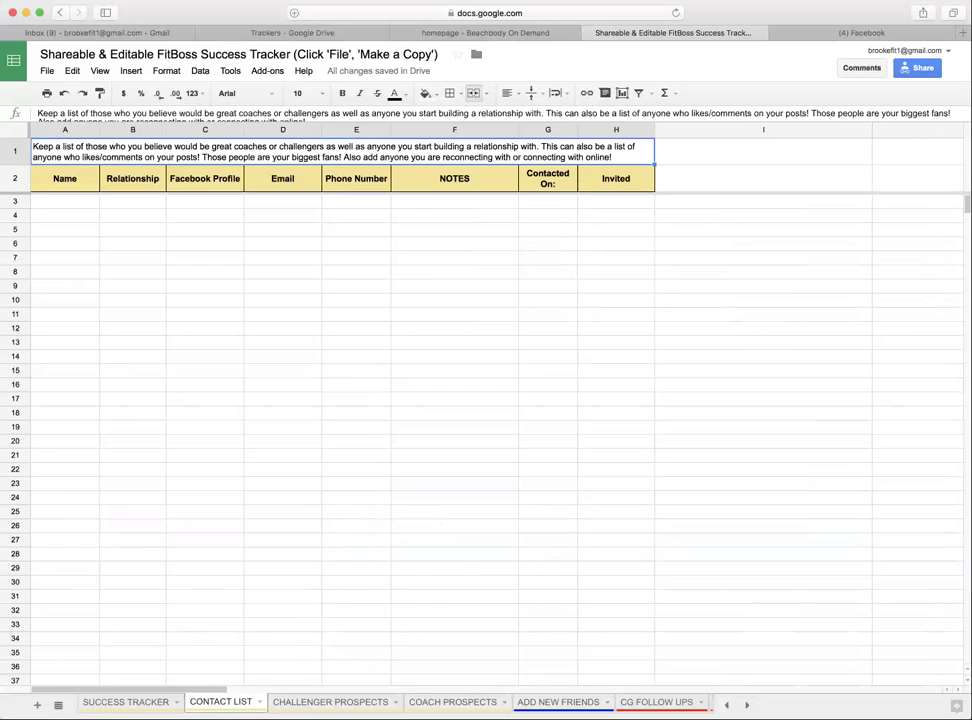
Step: Move through the CHALLENGER PROSPECTS and COACH PROSPECTS sheets to the ADD NEW FRIENDS sheet
click(330, 702)
click(452, 702)
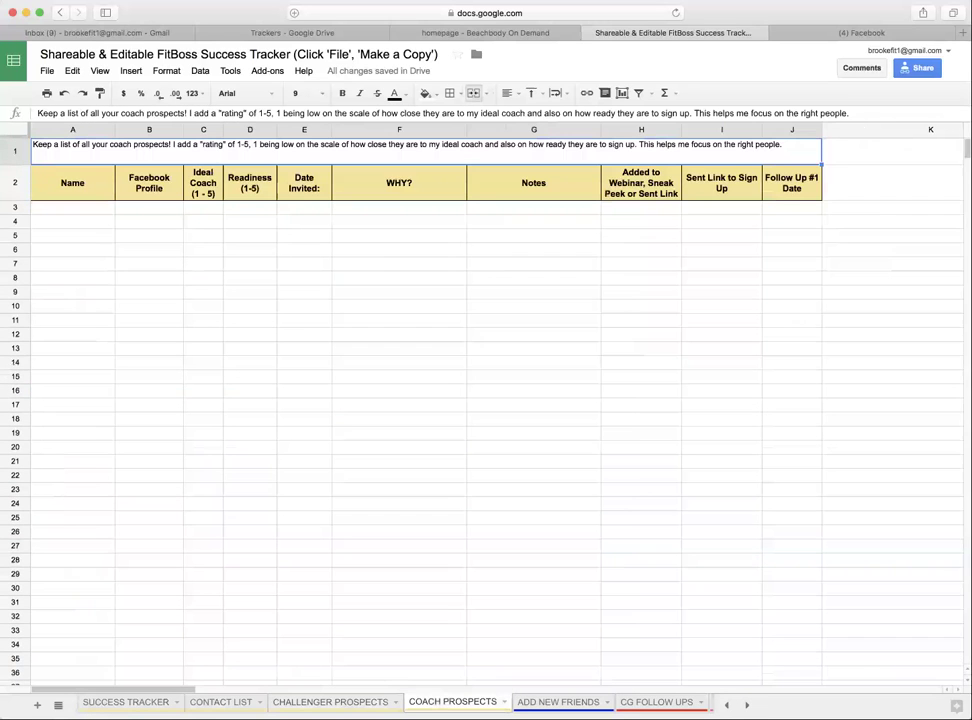
click(558, 702)
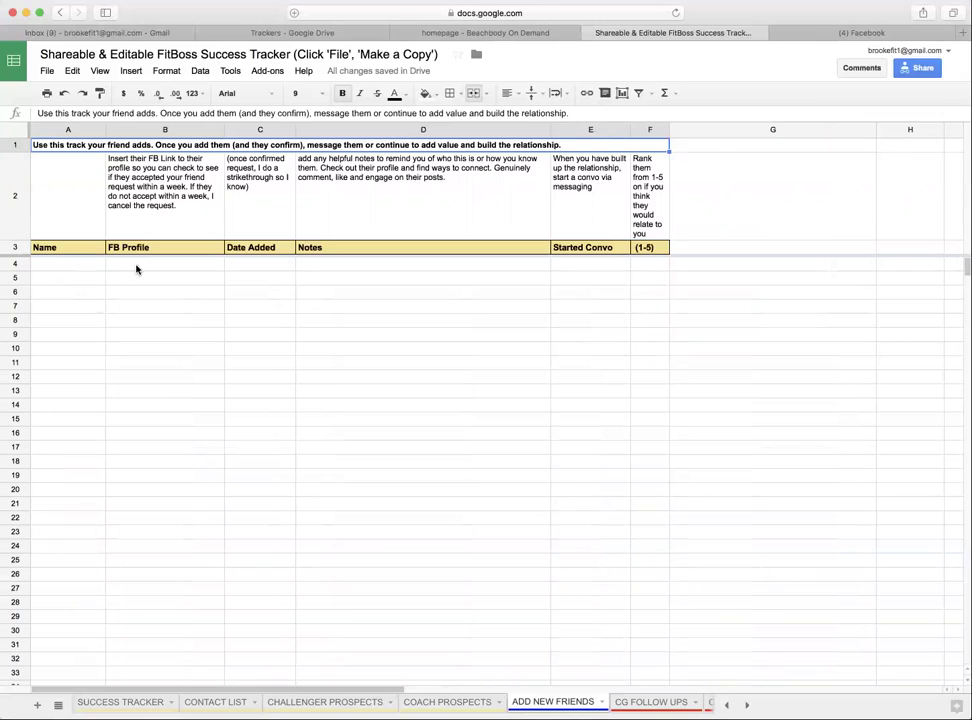
Step: Select the first Date Added, Notes, Started Convo and (1-5) rating entry cells
click(255, 267)
click(303, 266)
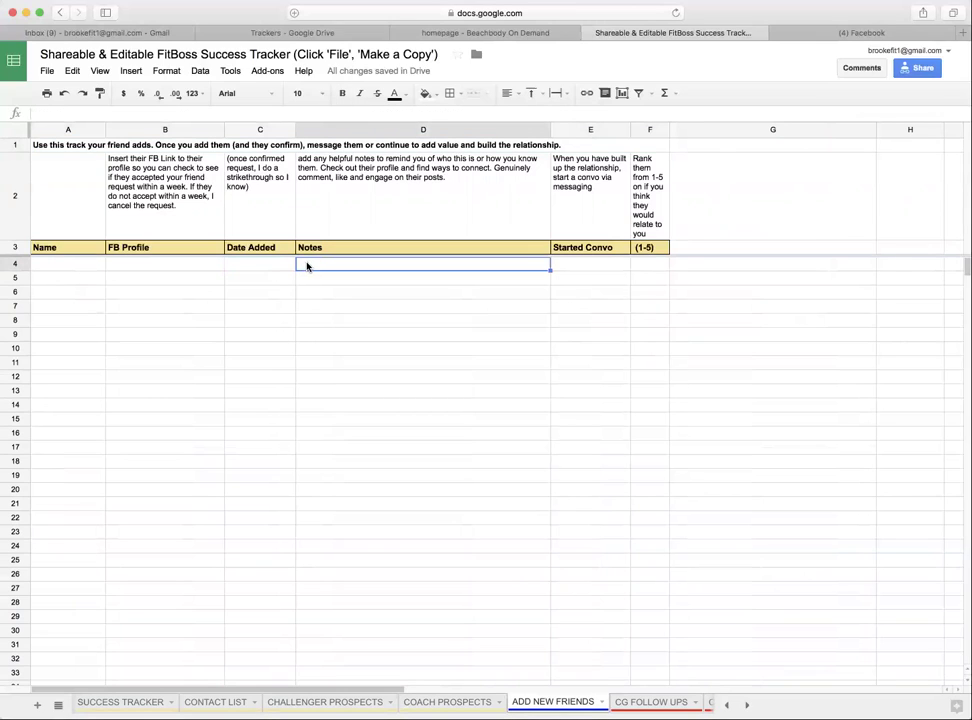
click(567, 269)
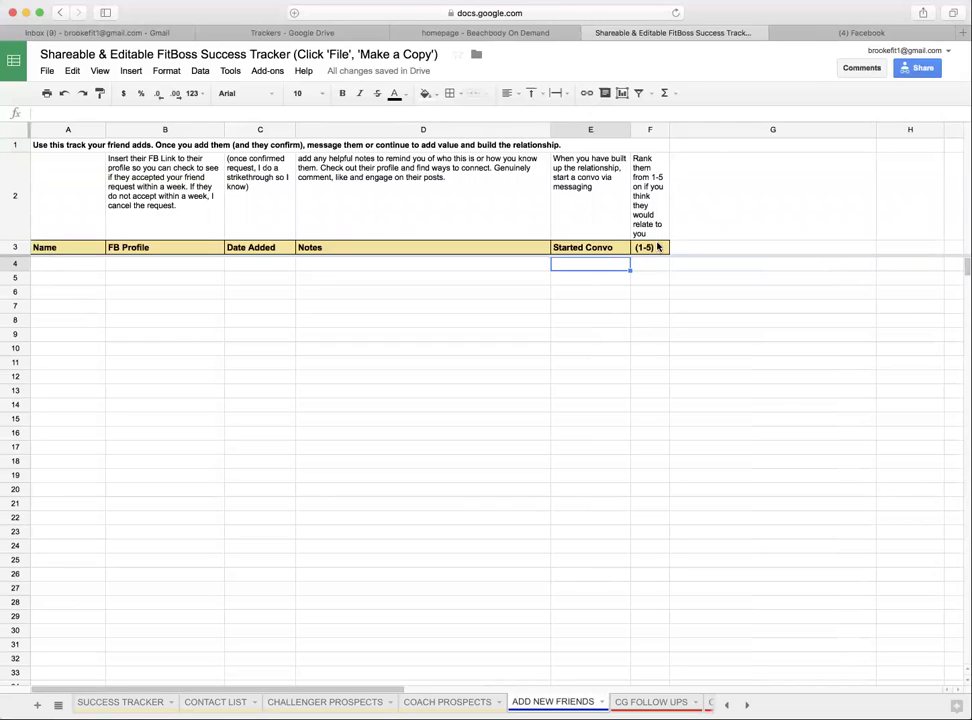
click(651, 262)
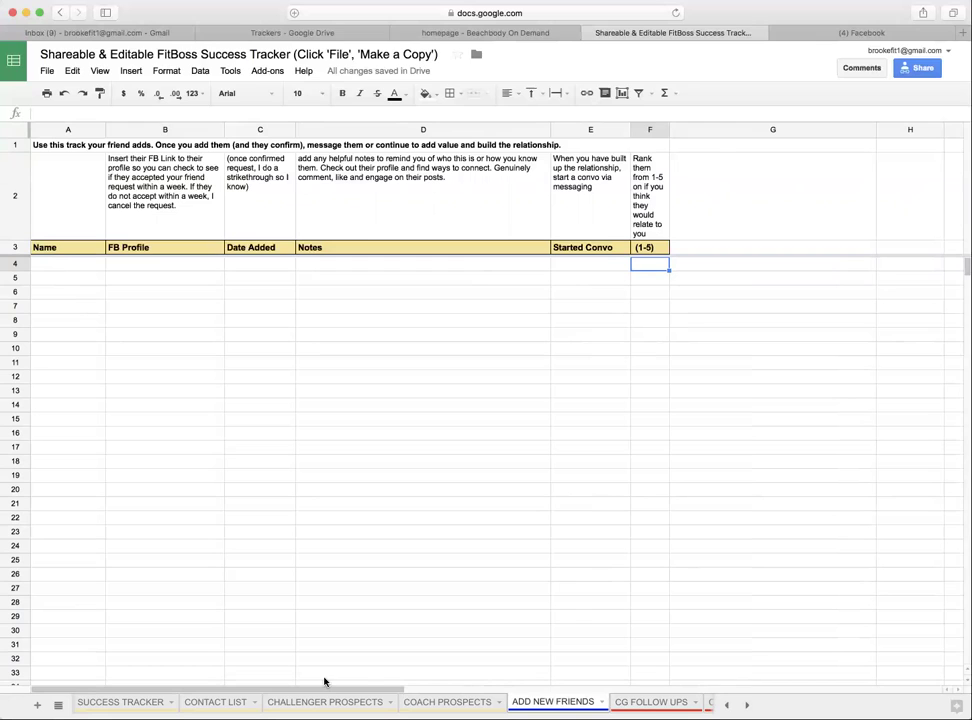
Step: Flip between CONTACT LIST, ADD NEW FRIENDS and COACH PROSPECTS, settling on CHALLENGER PROSPECTS
click(215, 702)
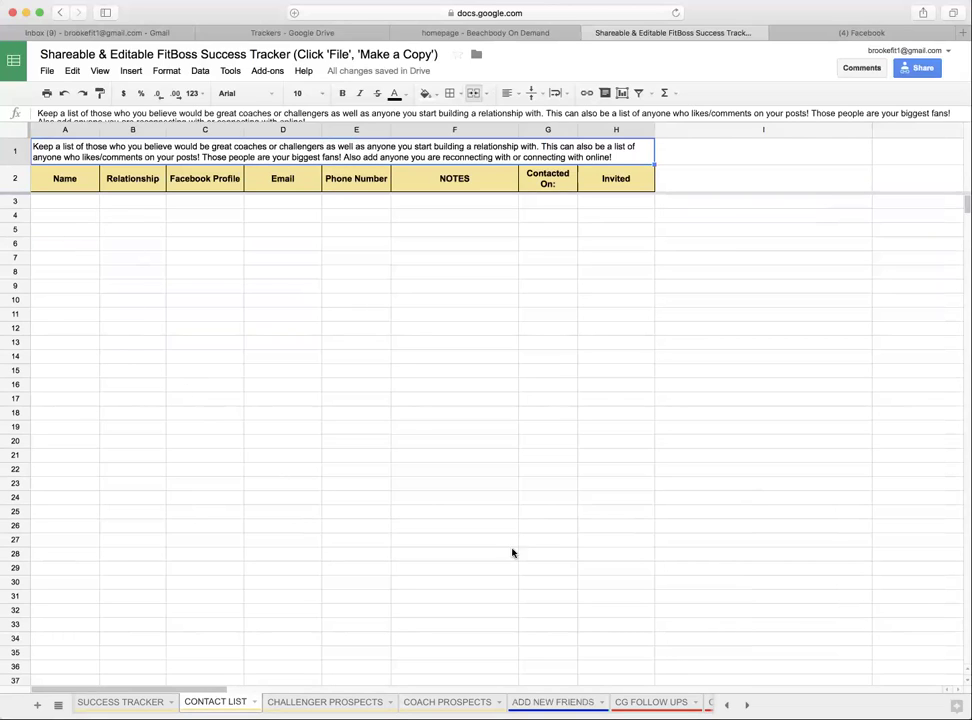
click(550, 700)
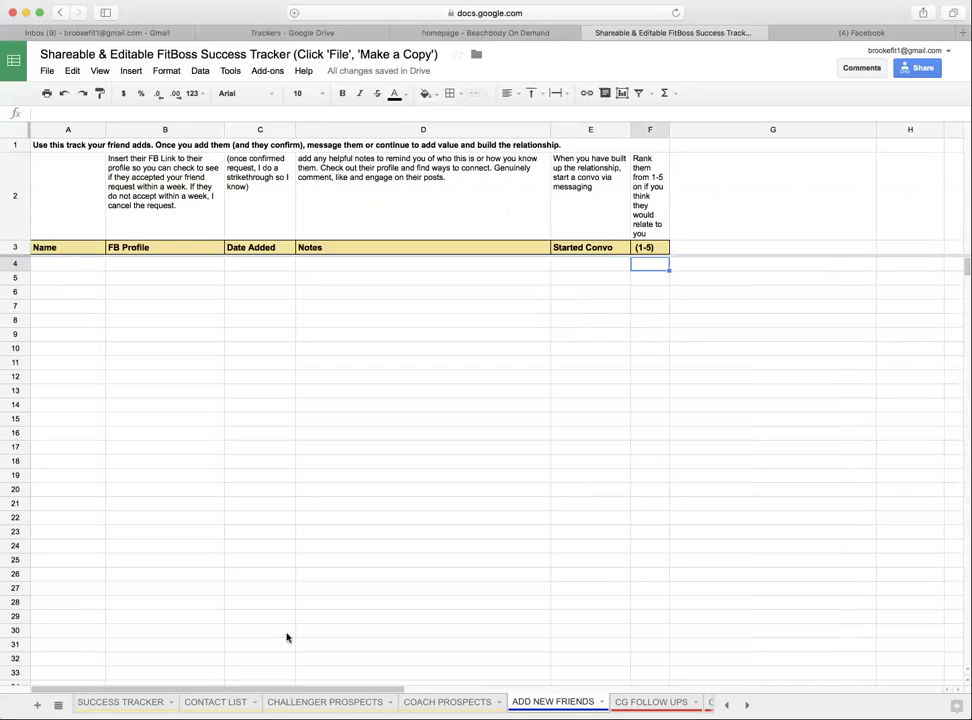
click(215, 702)
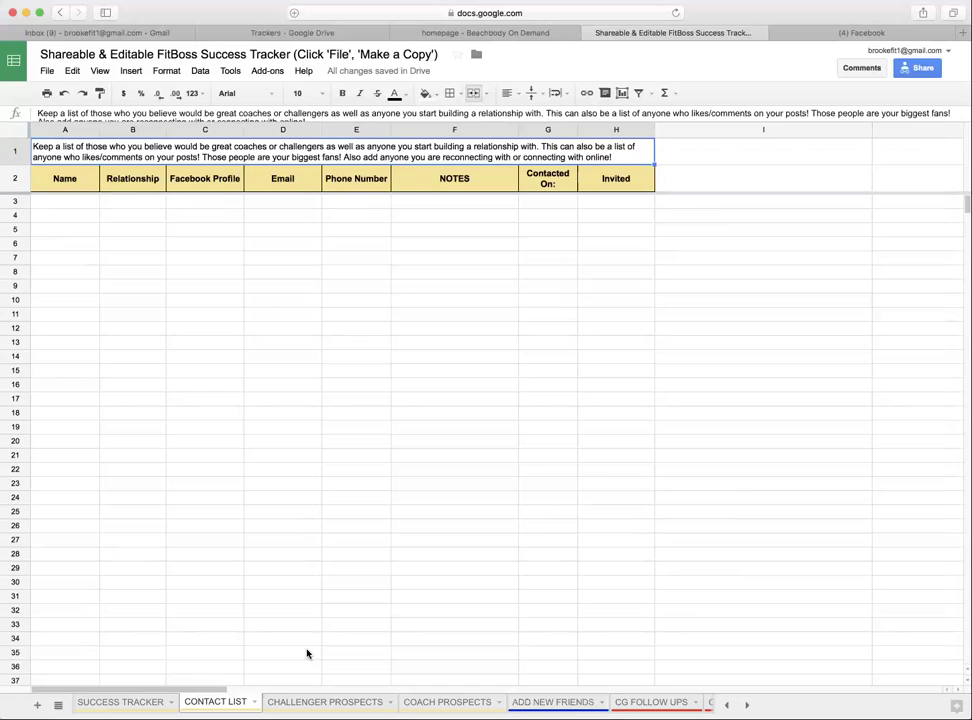
click(325, 702)
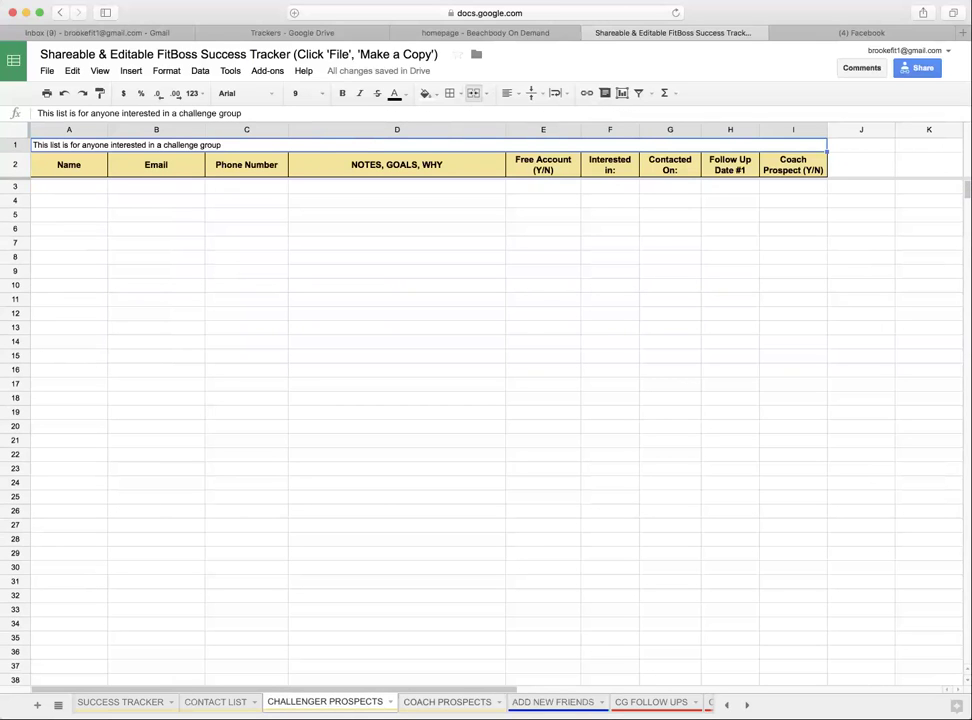
click(447, 702)
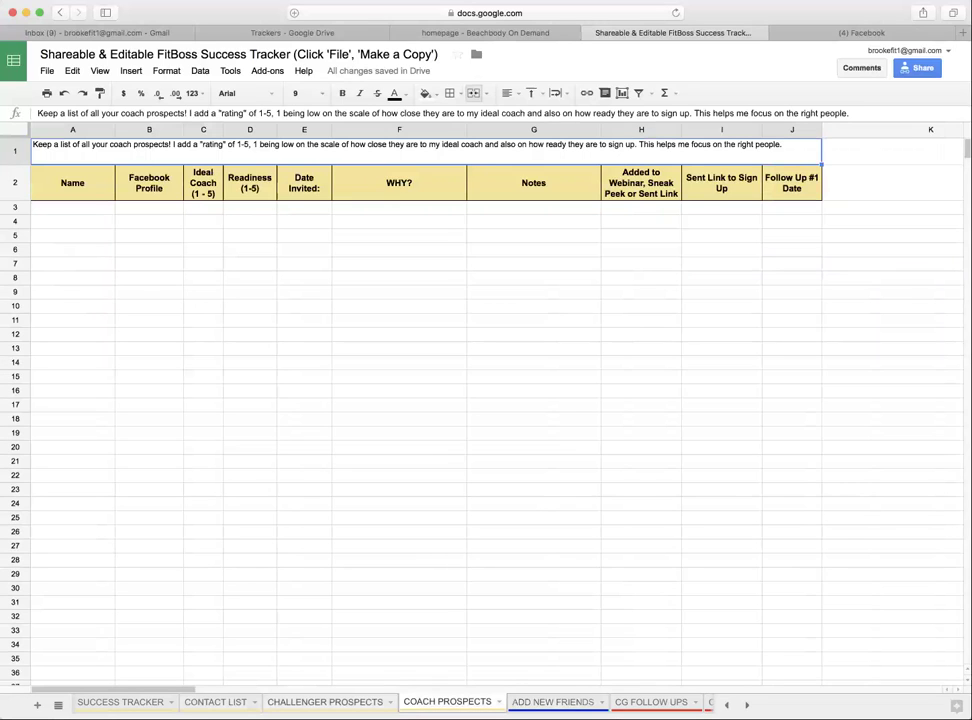
click(330, 702)
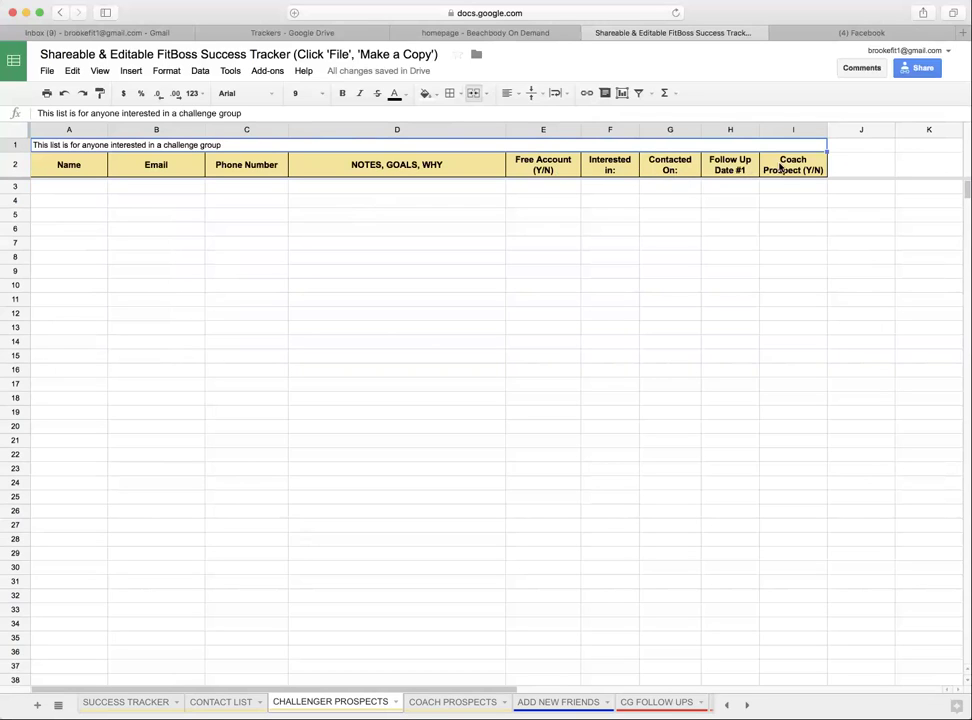
Step: On COACH PROSPECTS, select H3 under webinar and I3 under Sent Link to Sign Up
scroll(597, 425, right, 5)
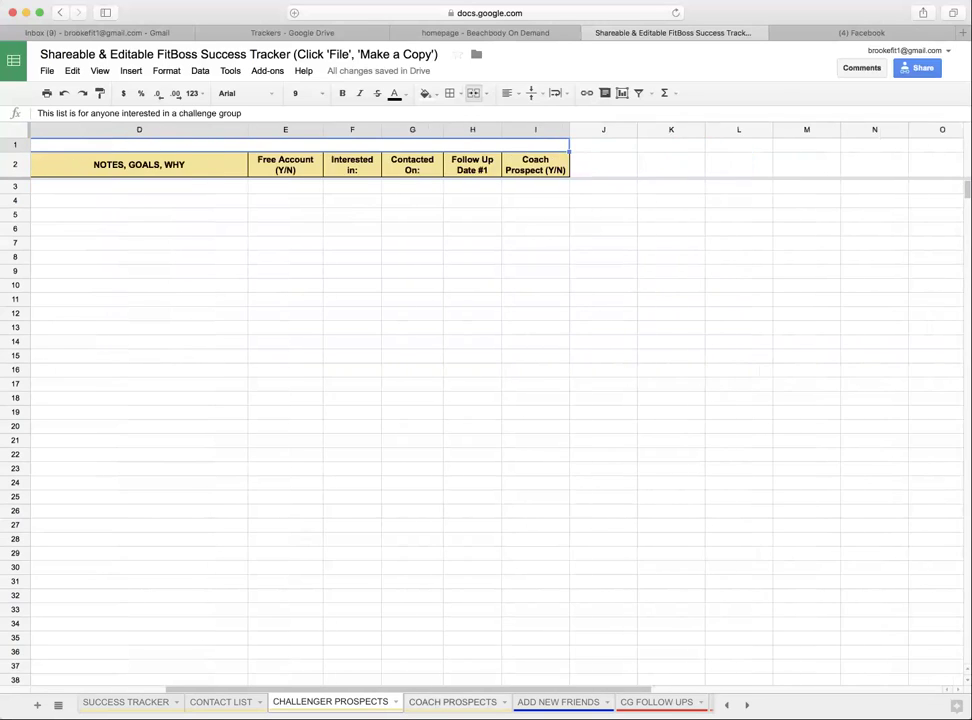
click(452, 702)
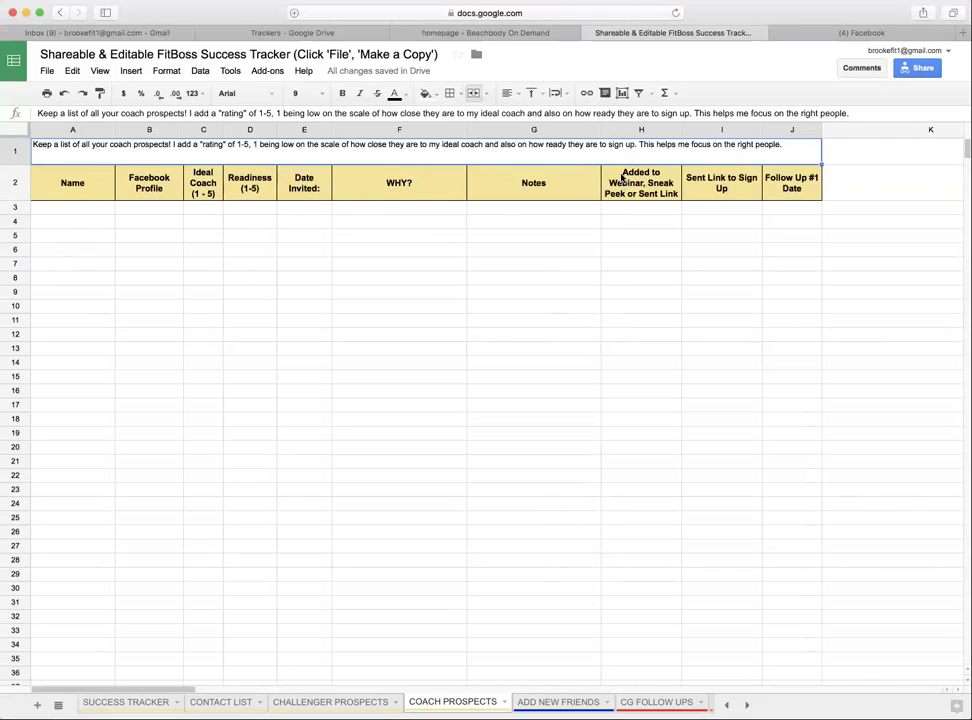
click(664, 211)
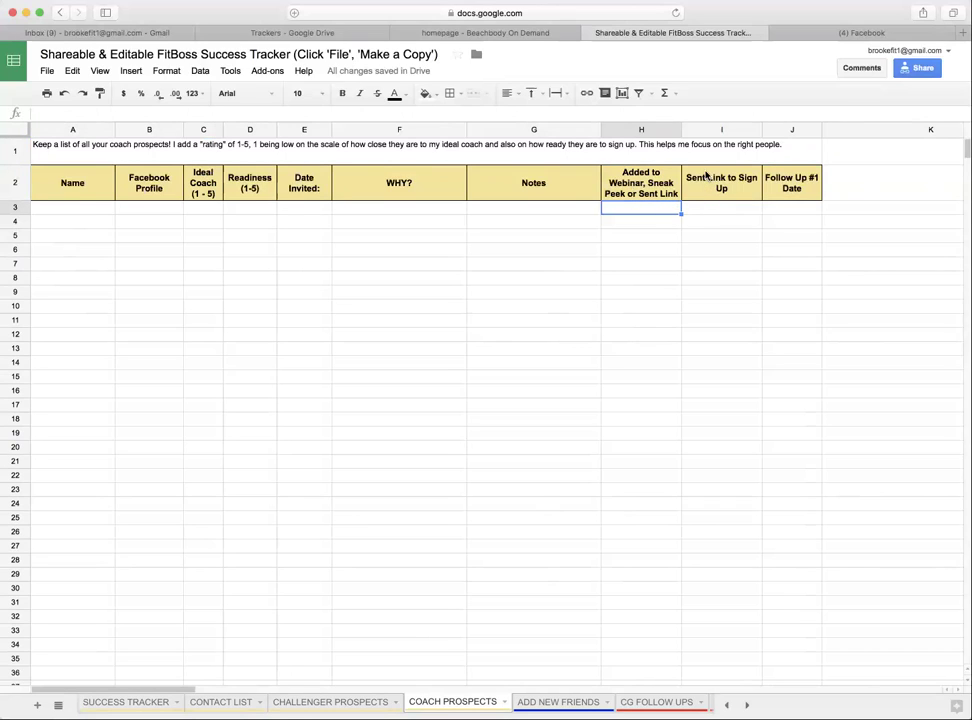
click(727, 209)
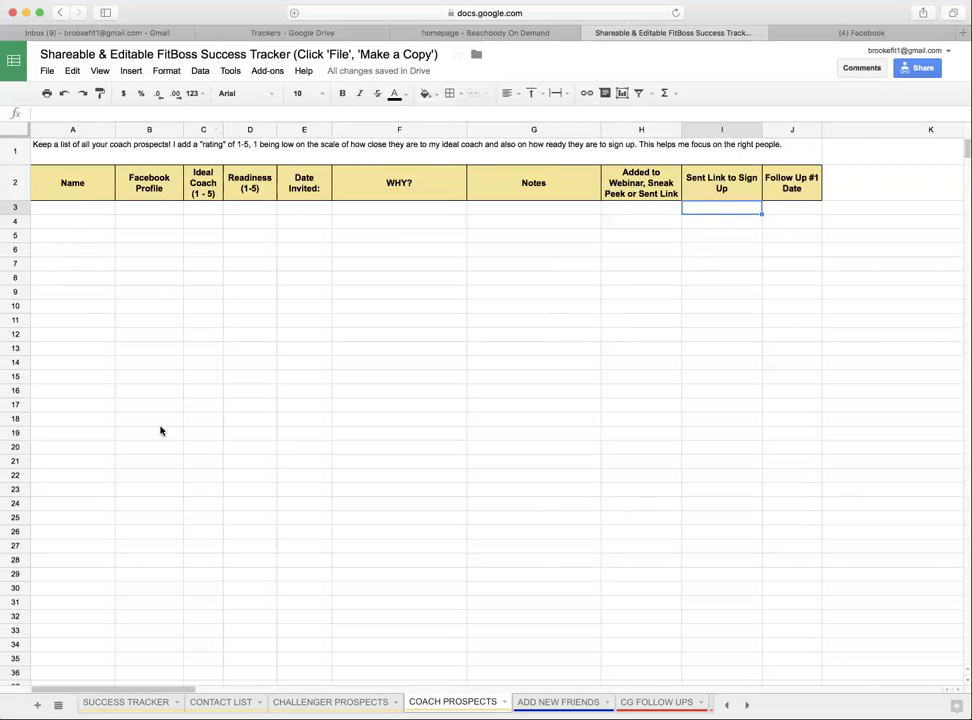
Step: Select coach prospect rows A3:J24, check the filter view options, then move to CG FOLLOW UPS
mouse_move(778, 210)
mouse_down()
mouse_move(395, 229)
mouse_move(28, 488)
mouse_move(15, 590)
mouse_up()
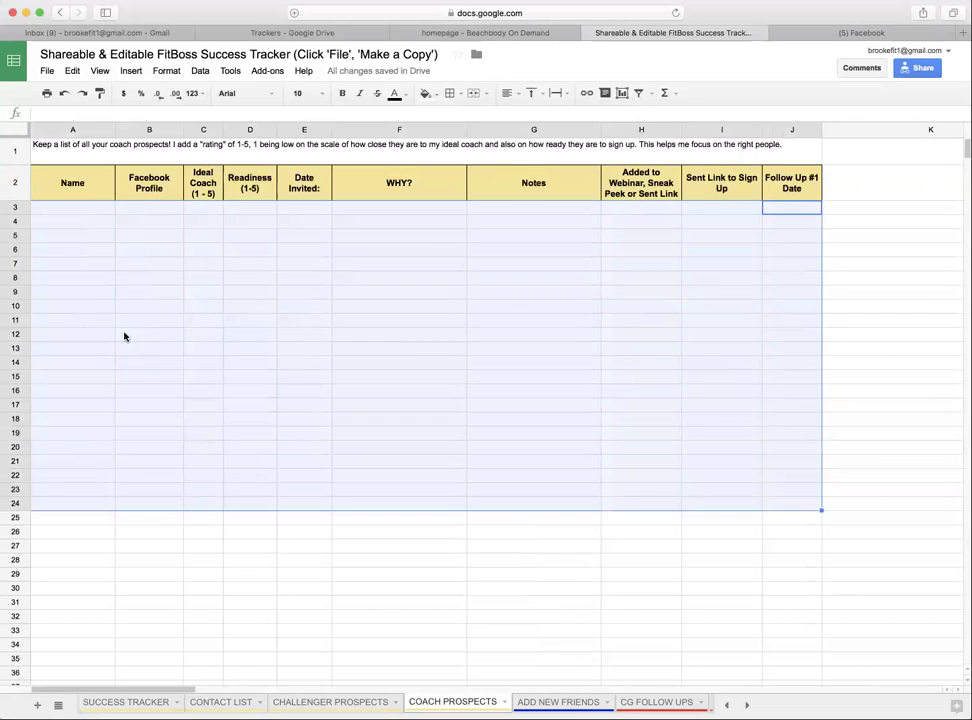
click(651, 94)
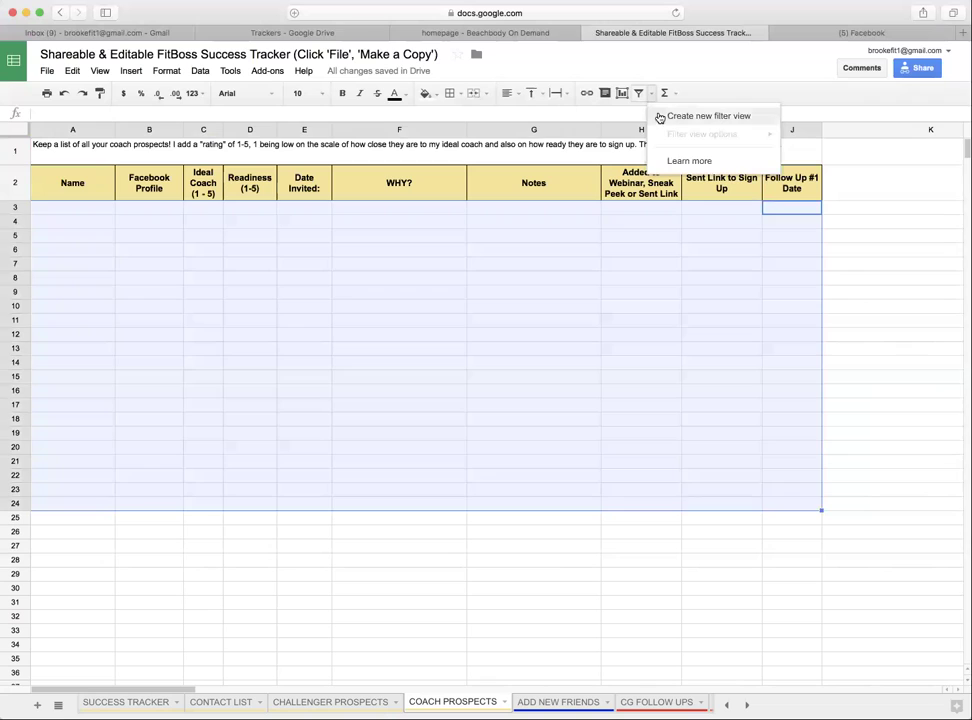
click(767, 234)
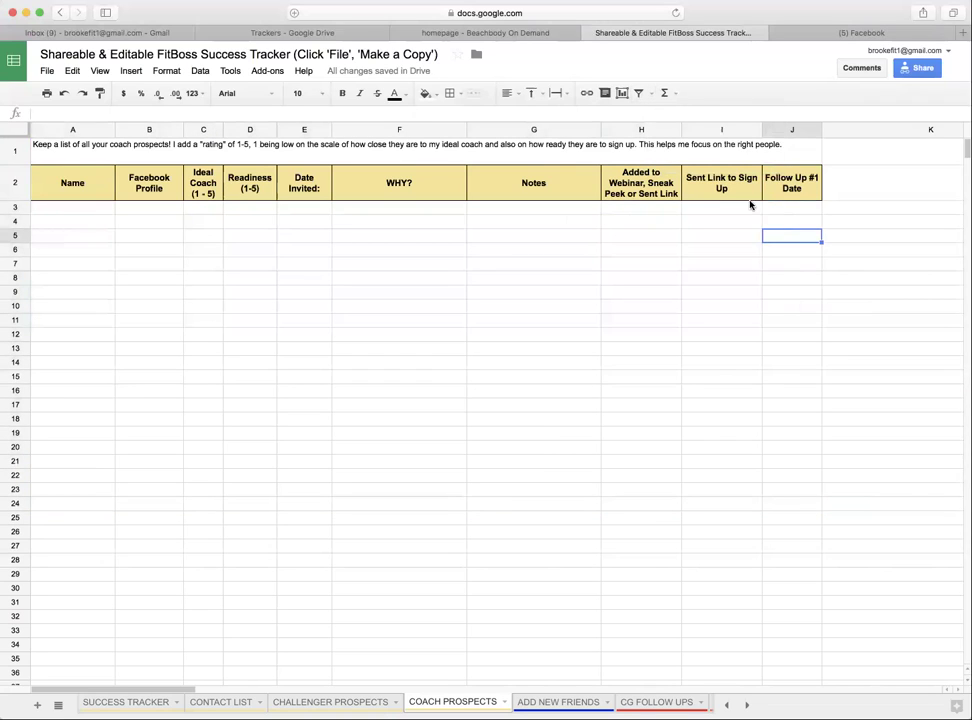
click(707, 207)
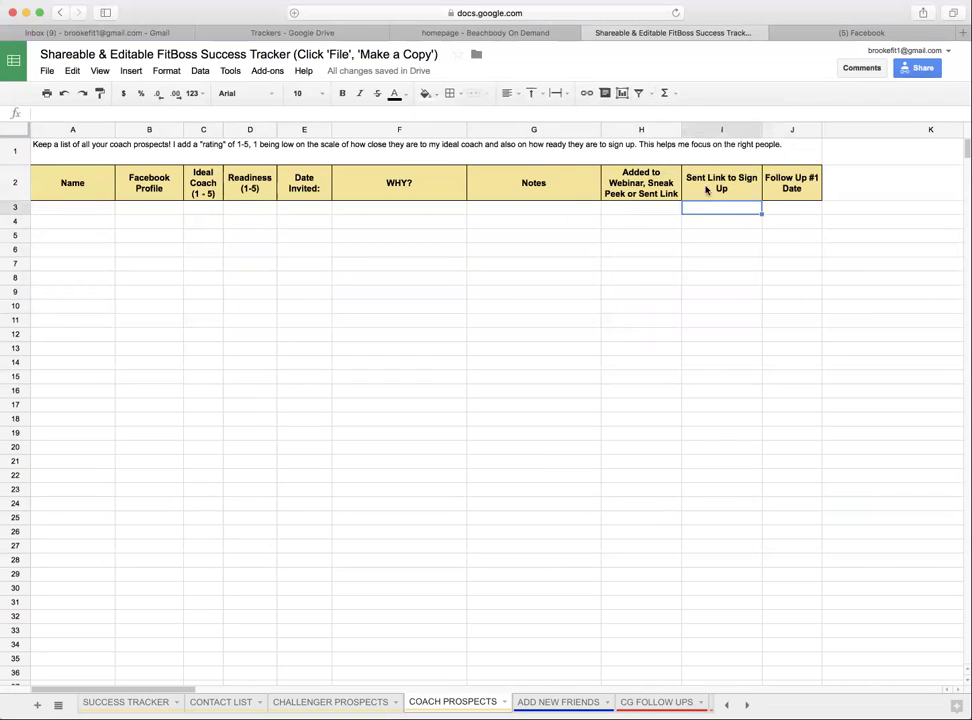
scroll(585, 668, right, 2)
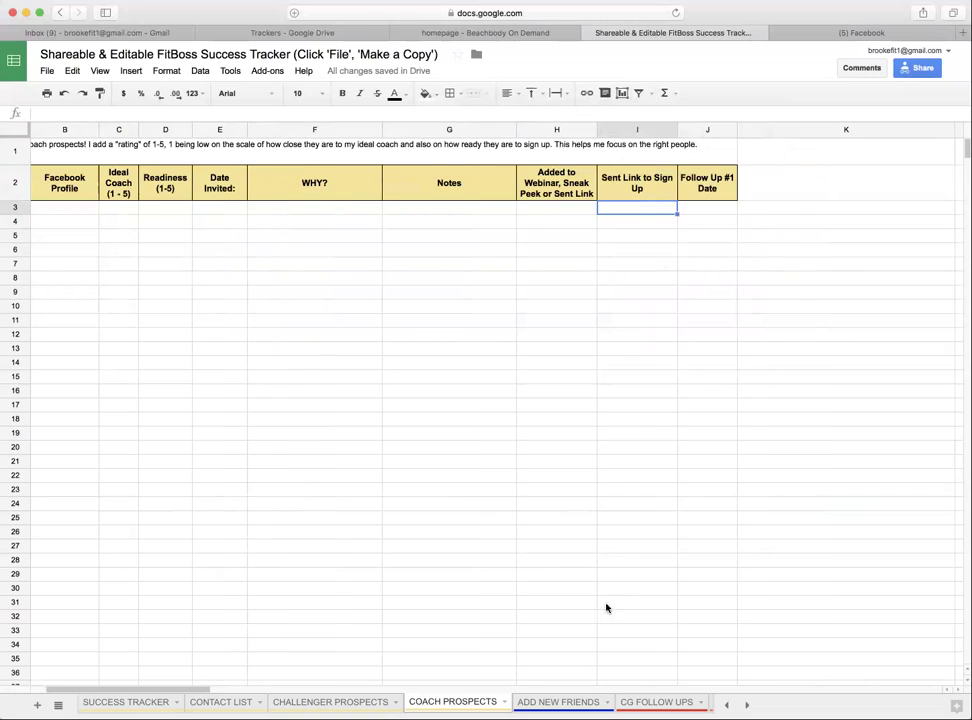
click(656, 702)
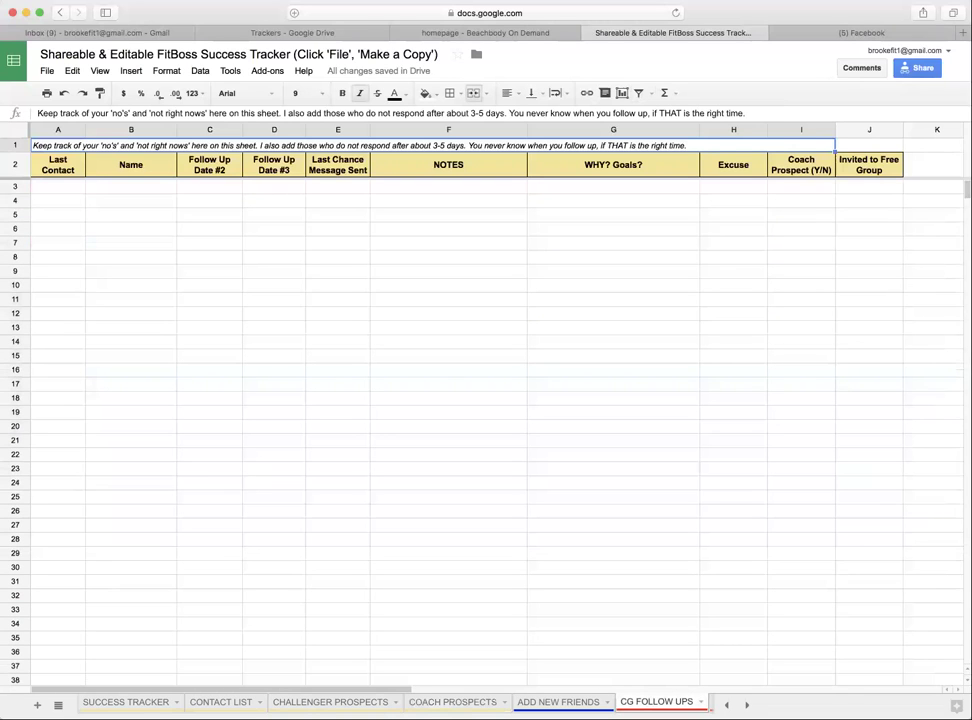
Step: Scroll ADD NEW FRIENDS, then go to CG FOLLOW UPS with Ctrl+Shift+PageDown and select B3
click(558, 702)
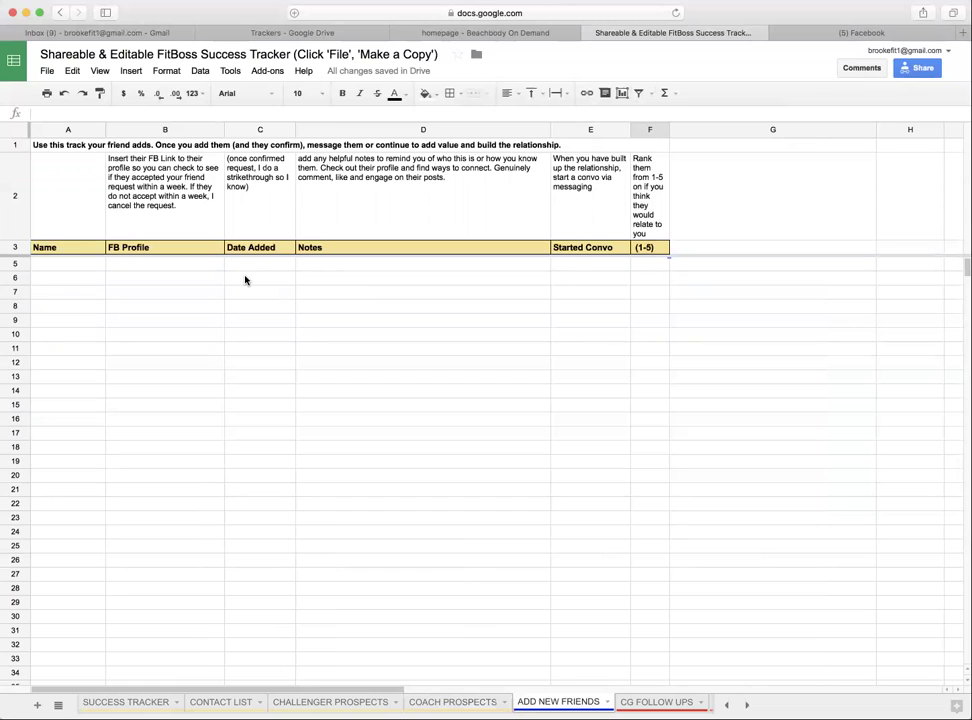
scroll(315, 306, down, 3)
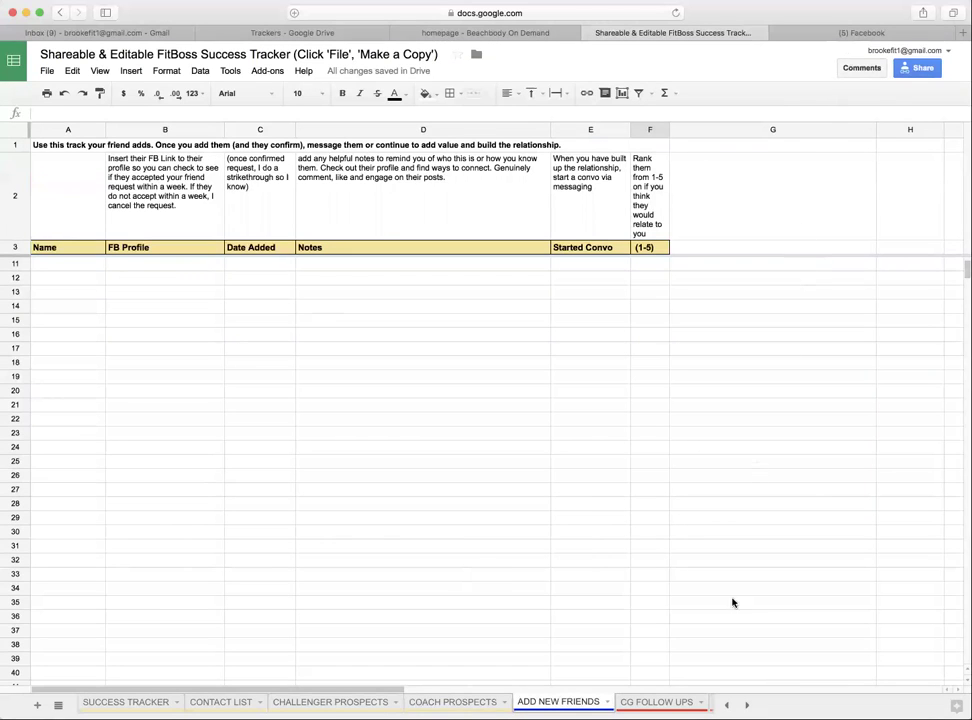
key(ctrl+shift+Page_Down)
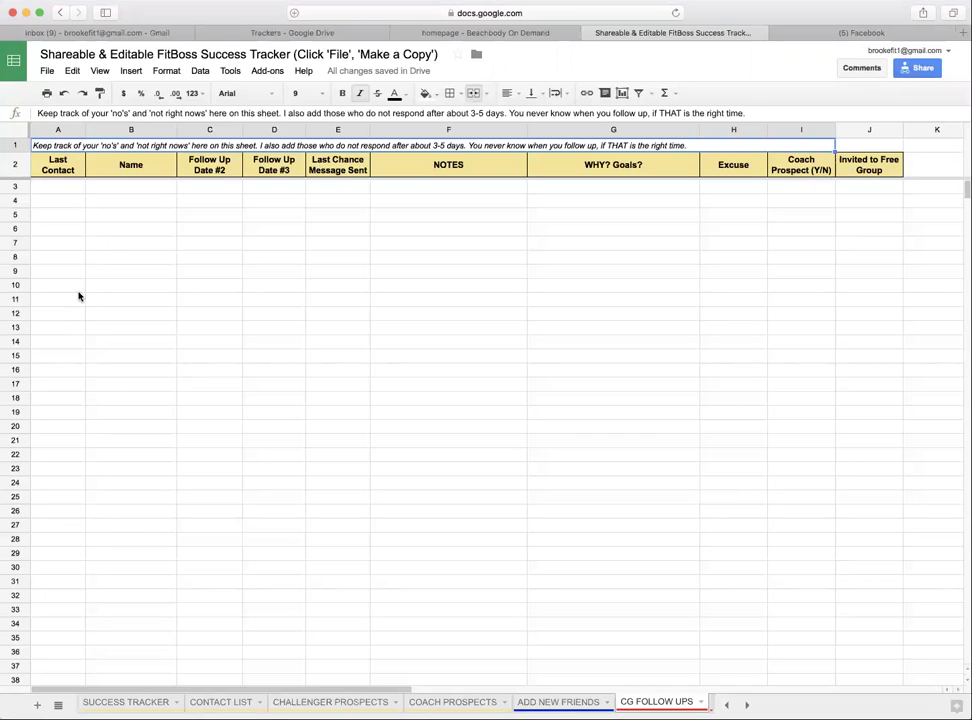
click(139, 186)
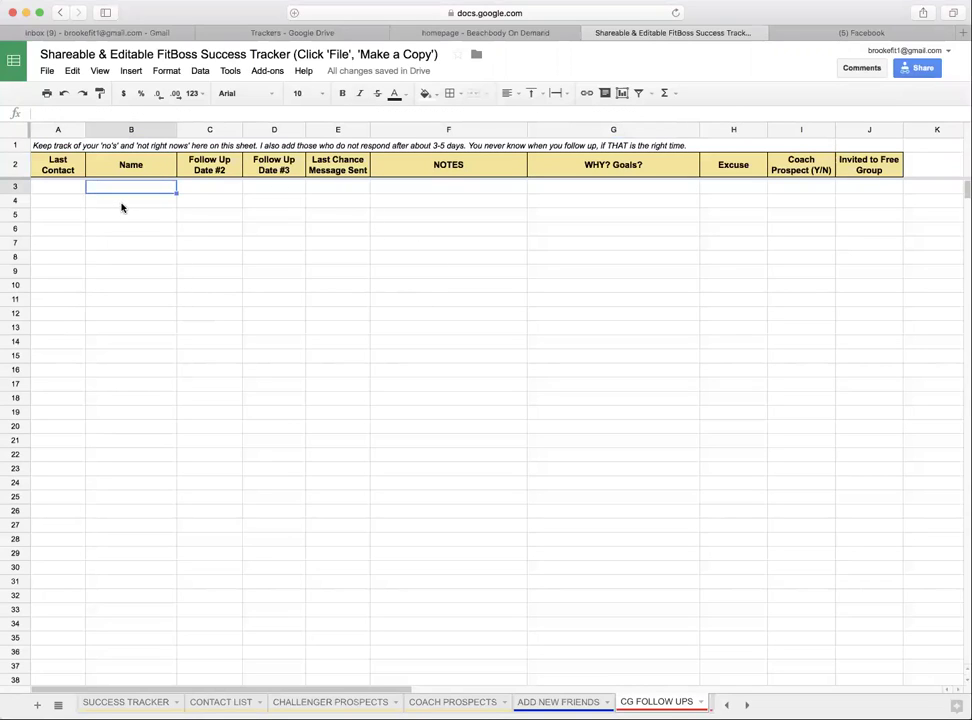
Step: View the follow-up and challengers sheets, select M3 in the challengers table, then show MY COACHES
click(746, 705)
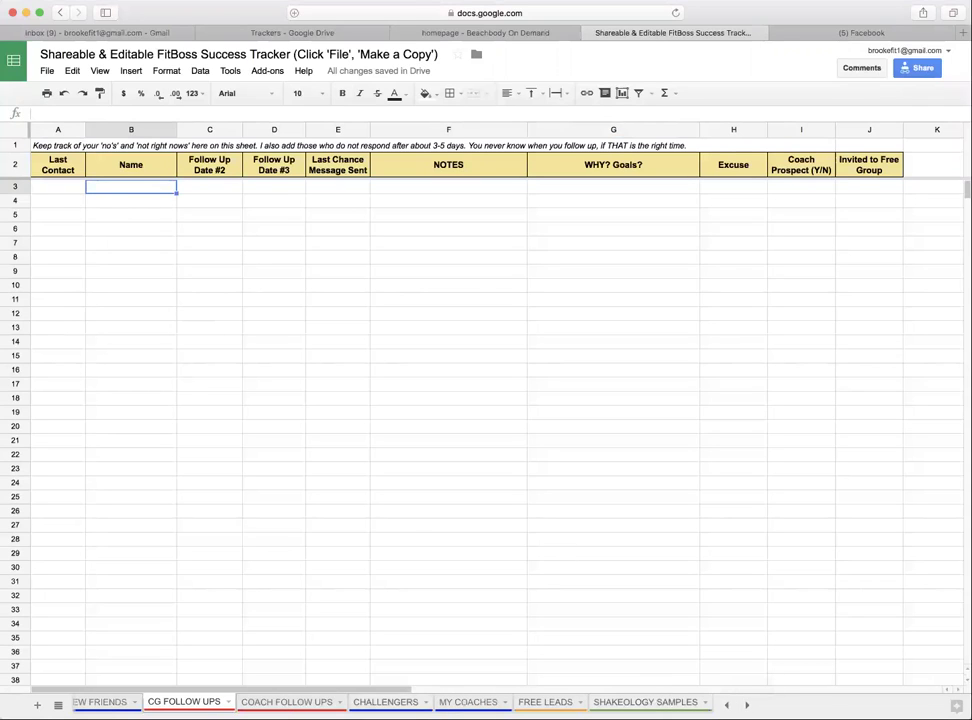
click(286, 702)
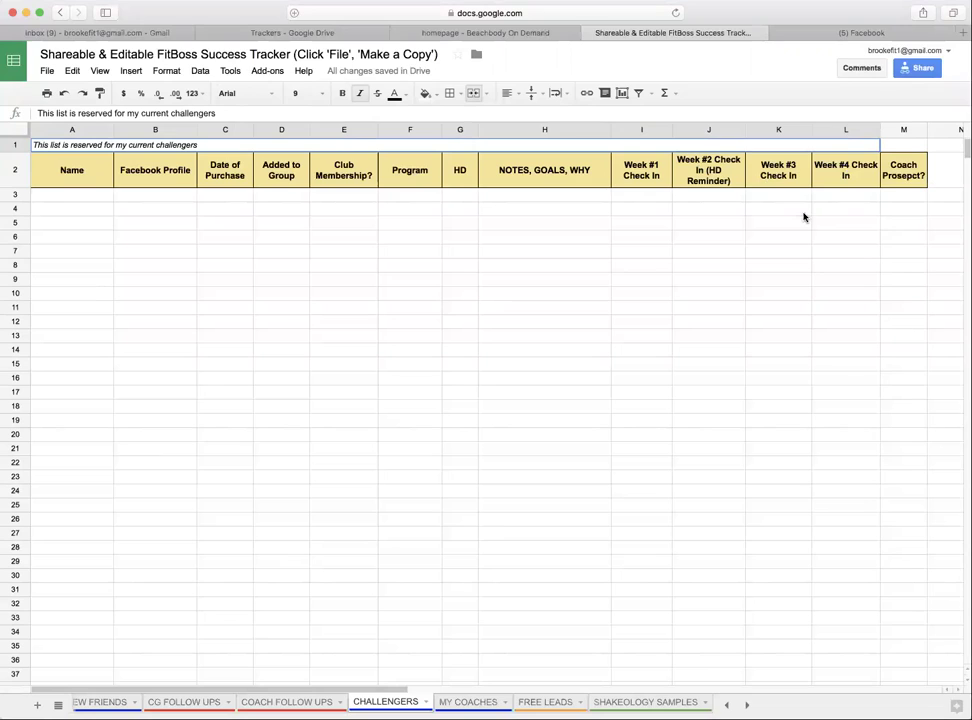
click(910, 198)
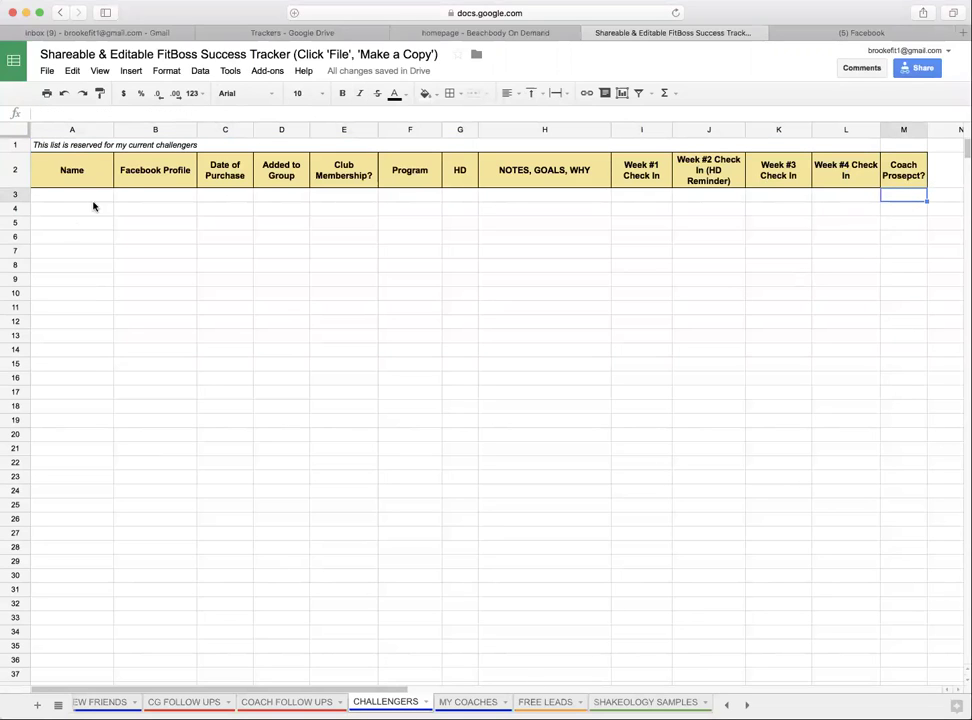
click(468, 702)
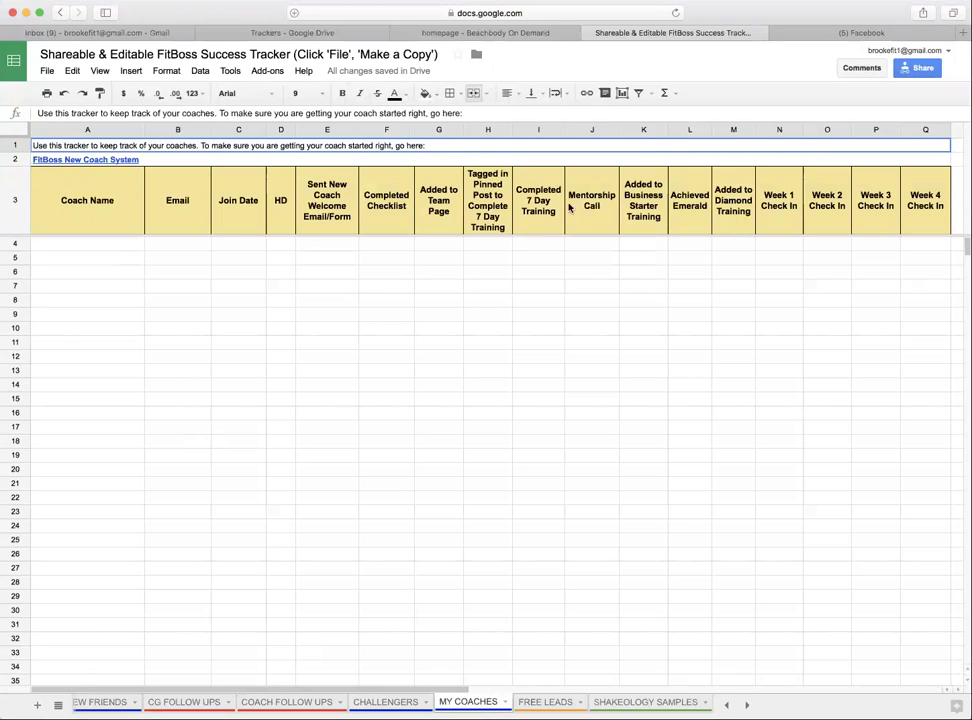
Step: Check the H3 and Completed 7 Day Training headings, then pass FREE LEADS to SHAKEOLOGY SAMPLES
click(487, 227)
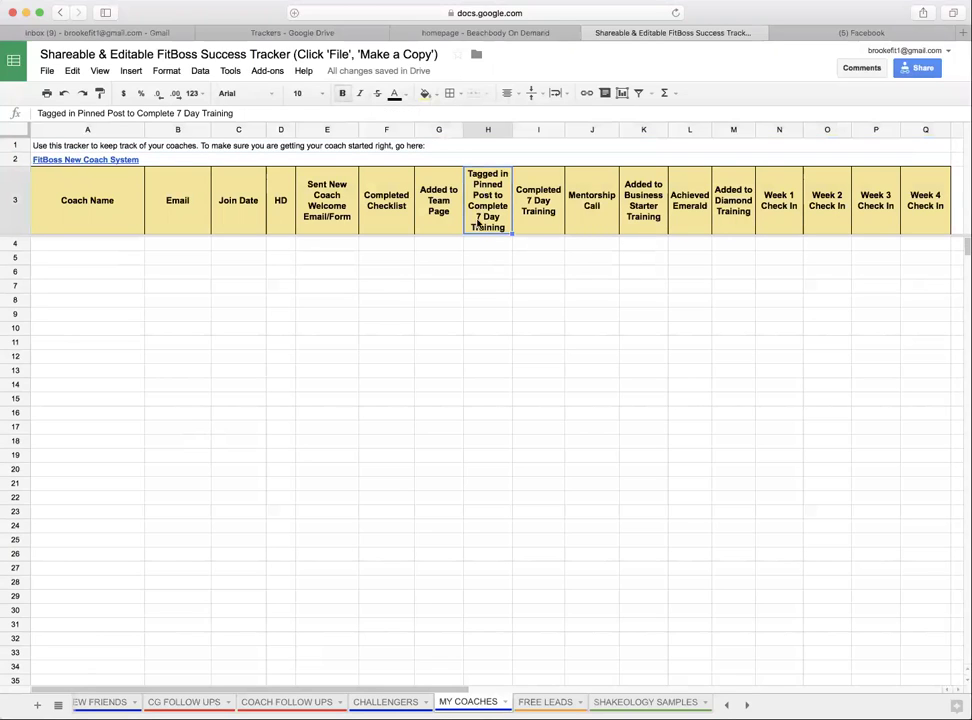
click(550, 224)
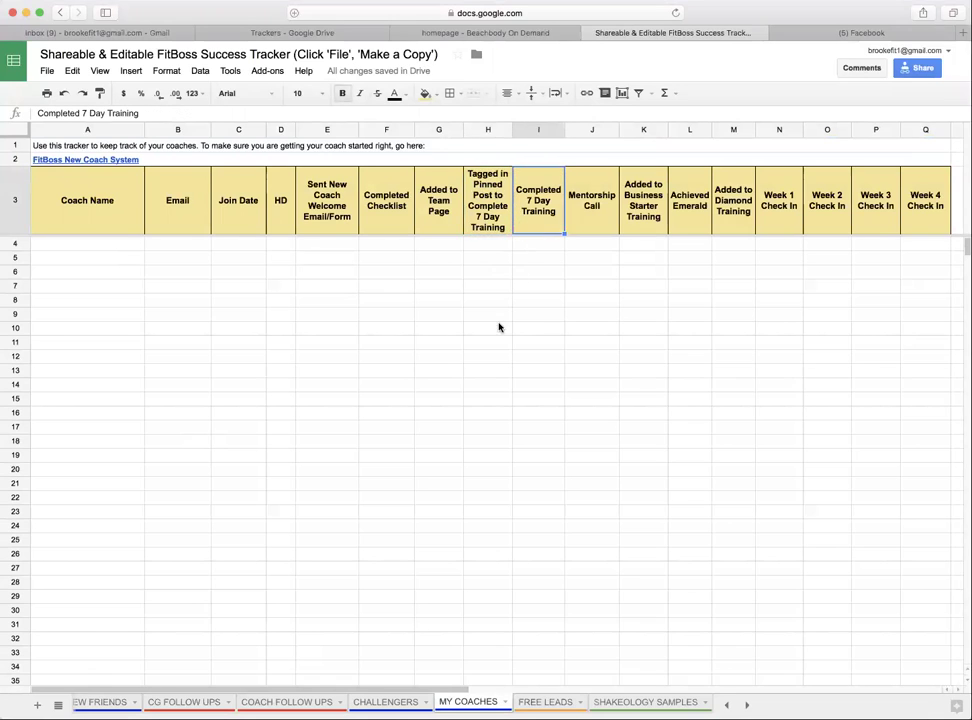
scroll(499, 325, right, 5)
scroll(499, 325, down, 3)
click(545, 701)
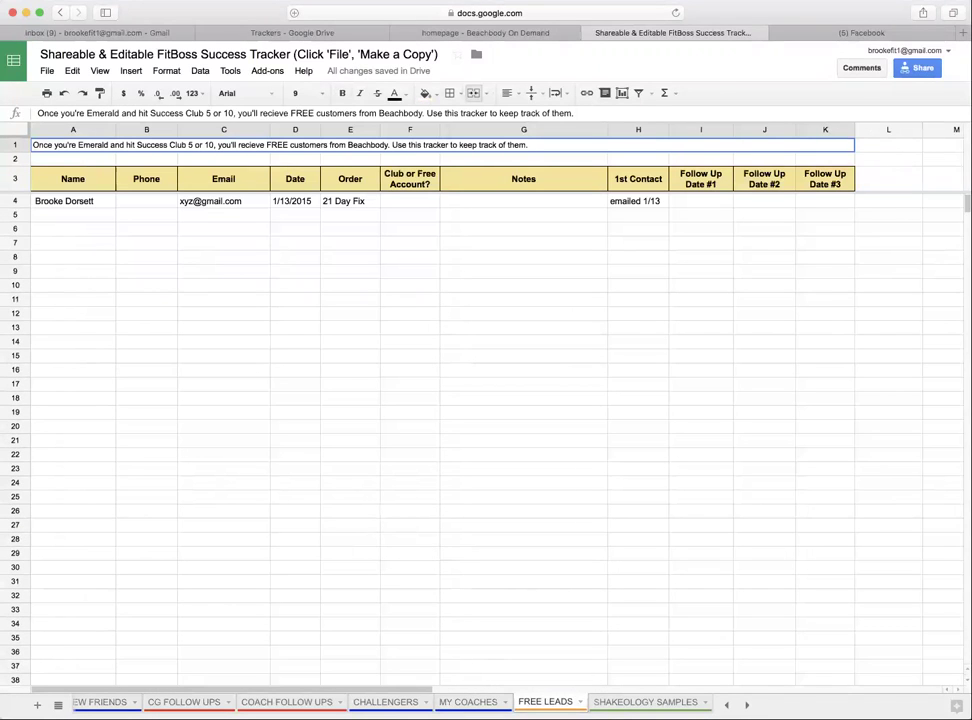
key(ctrl+shift+Page_Down)
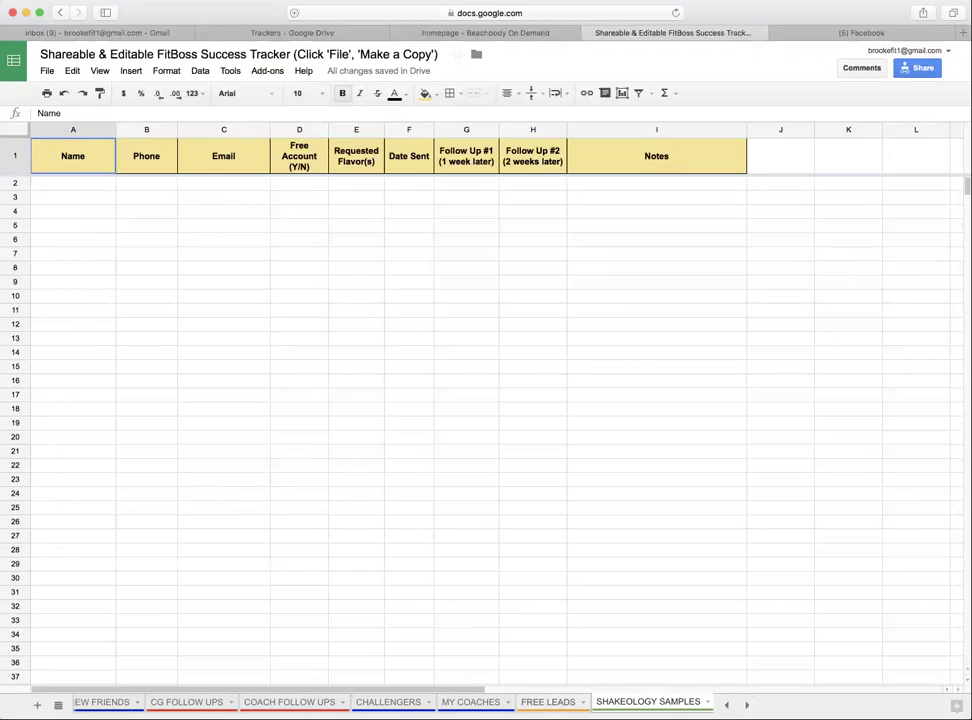
Step: Begin renaming SHAKEOLOGY SAMPLES without changing it, then return to the SUCCESS TRACKER sheet
click(707, 701)
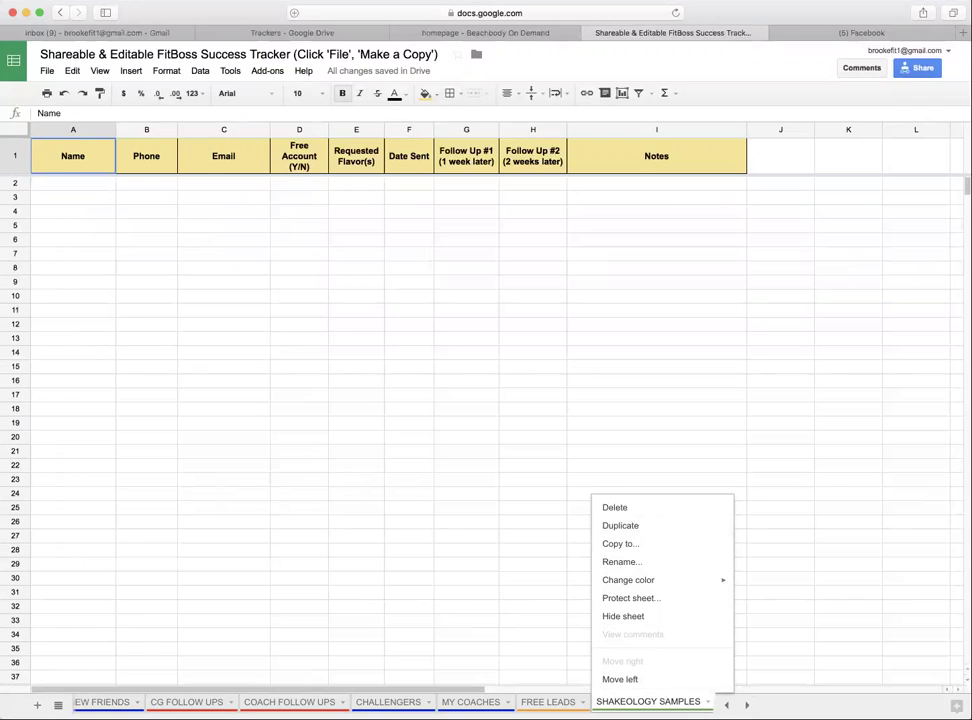
click(621, 561)
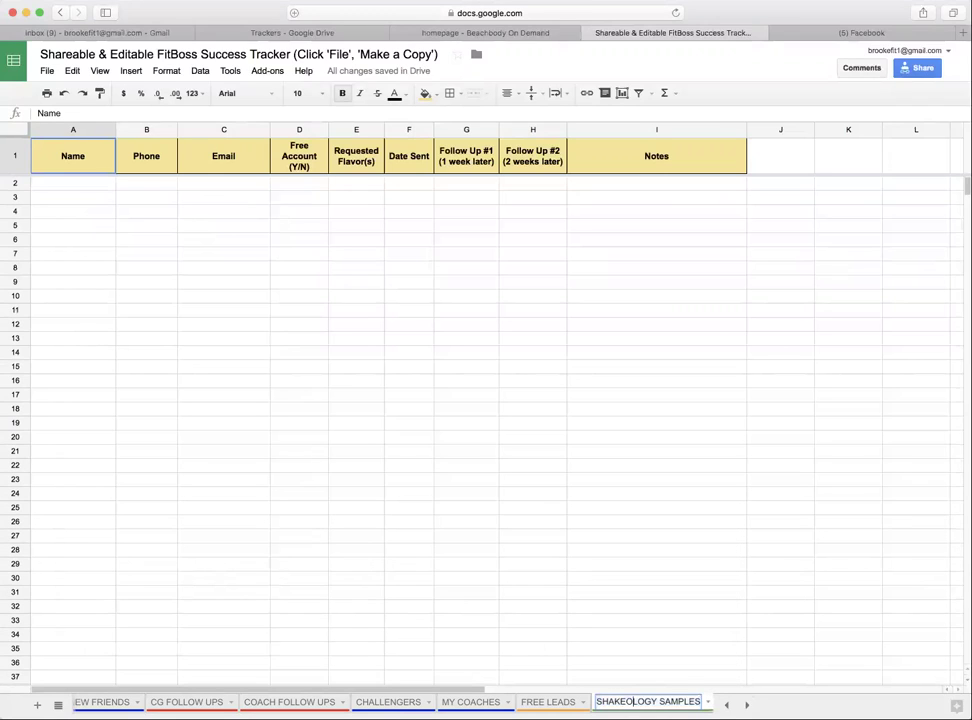
click(641, 701)
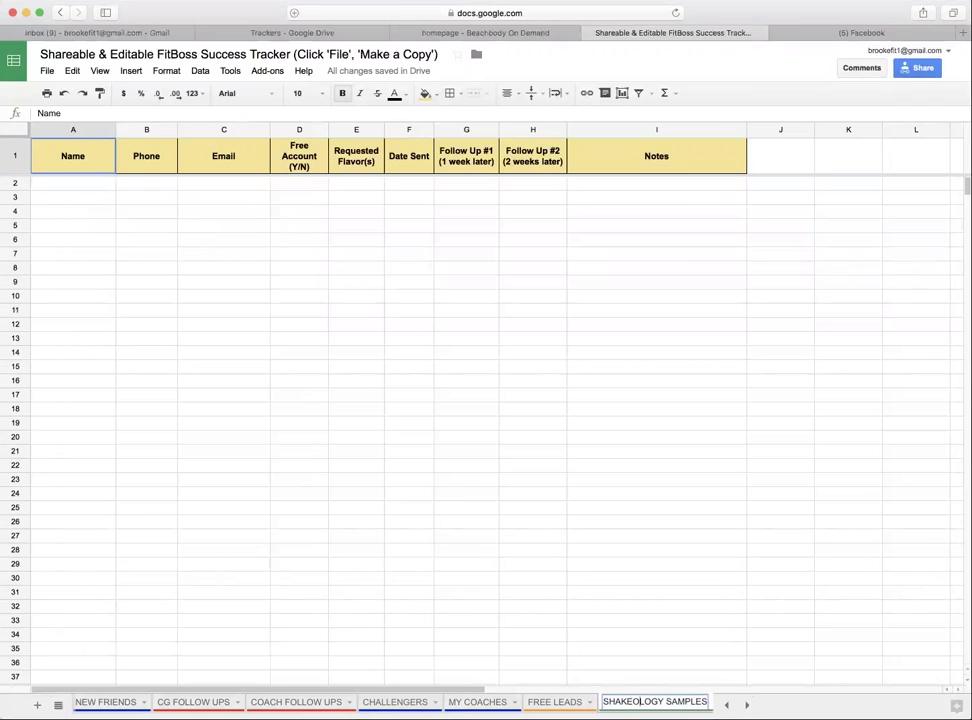
click(727, 705)
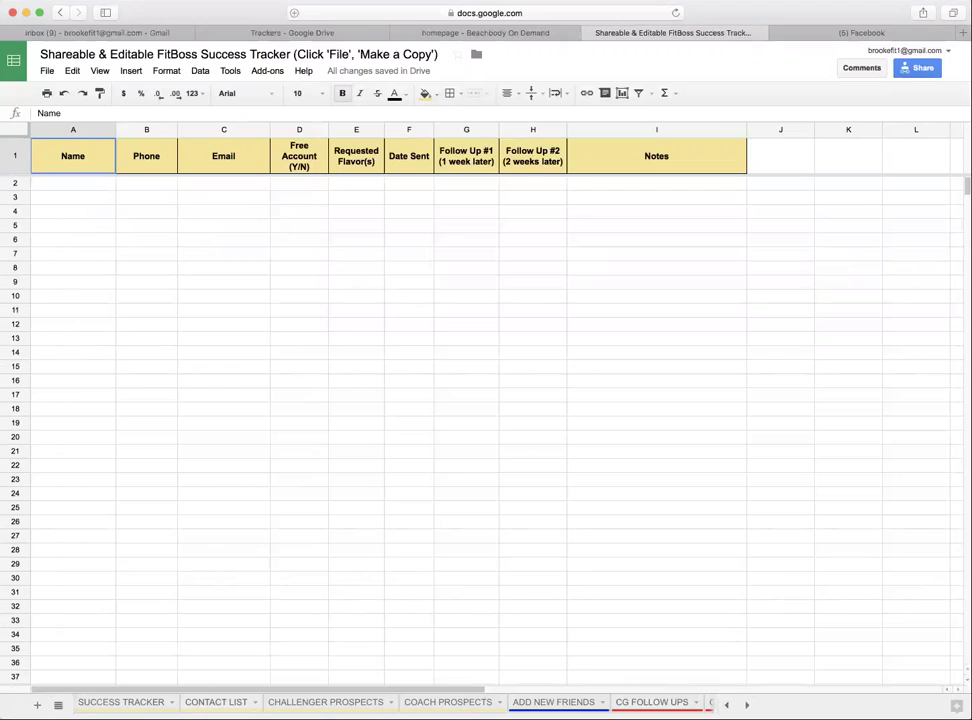
click(121, 702)
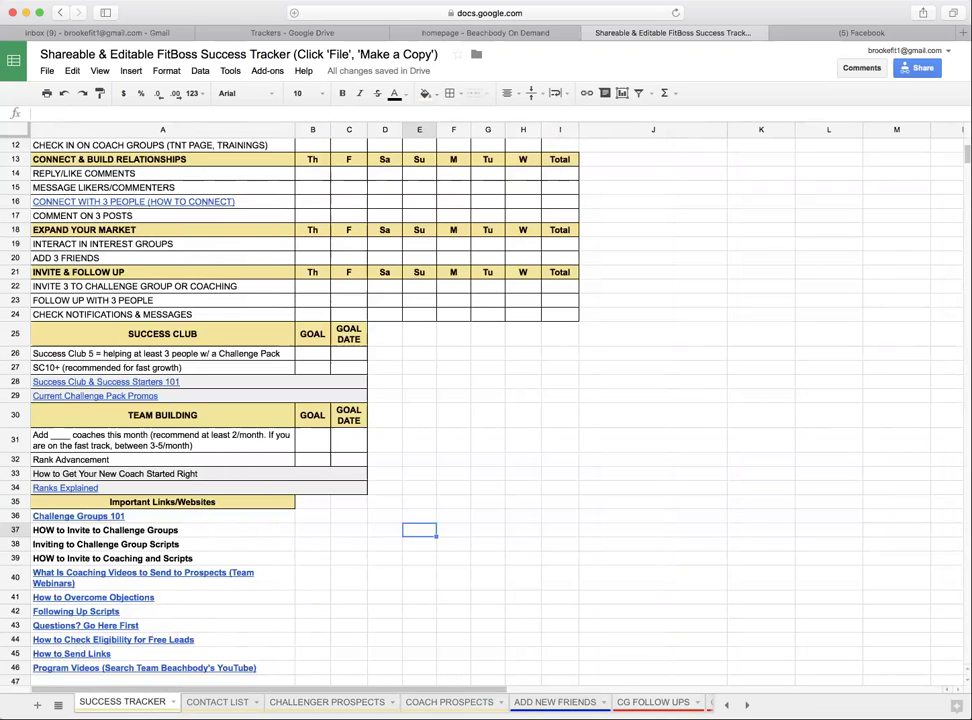
Step: Scroll the sheet-tab bar right toward the MY COACHES sheet
scroll(390, 702, right, 5)
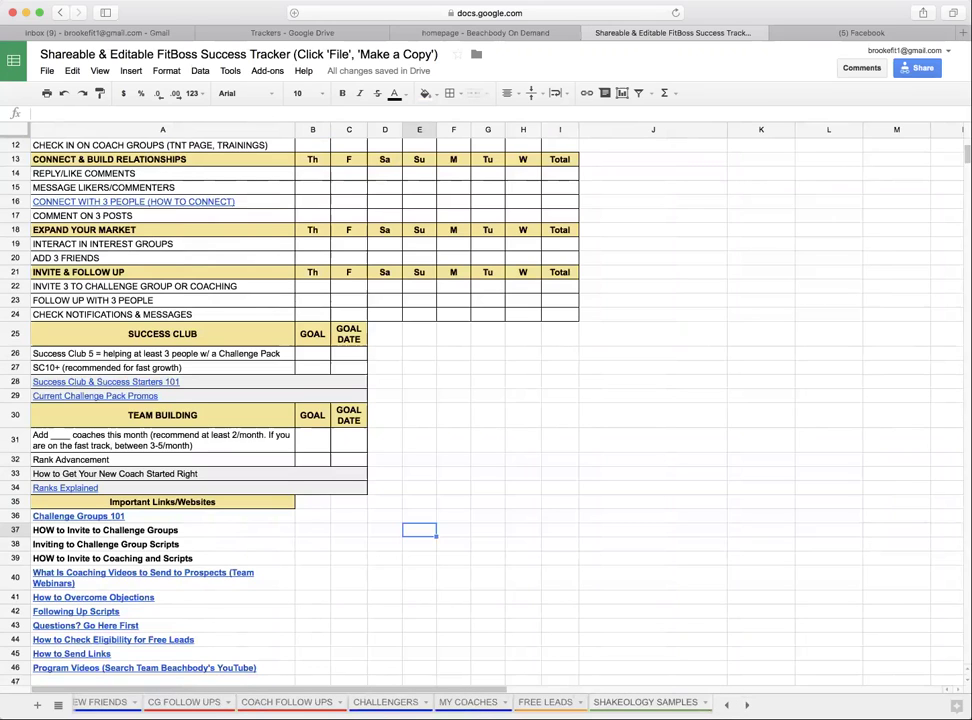
click(468, 702)
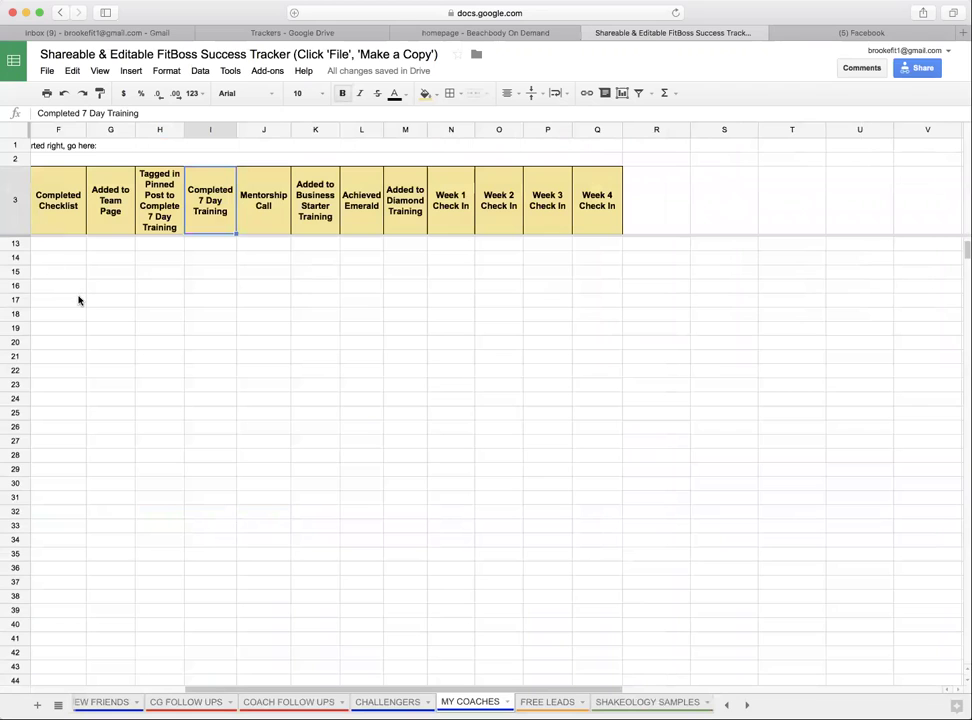
scroll(79, 300, up, 3)
scroll(91, 308, left, 5)
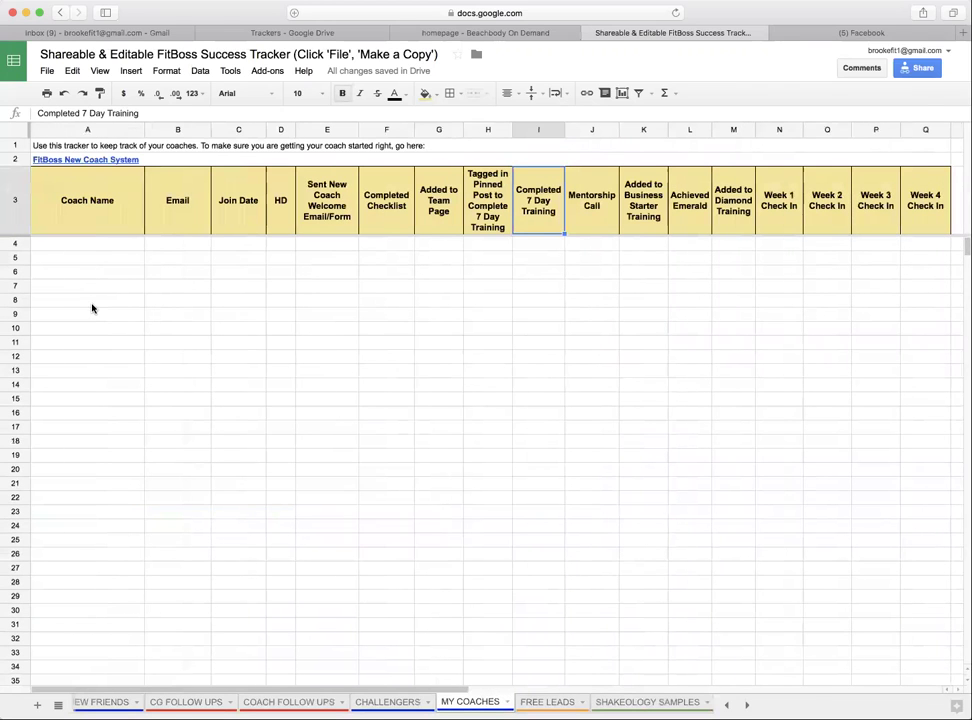
scroll(641, 249, down, 1)
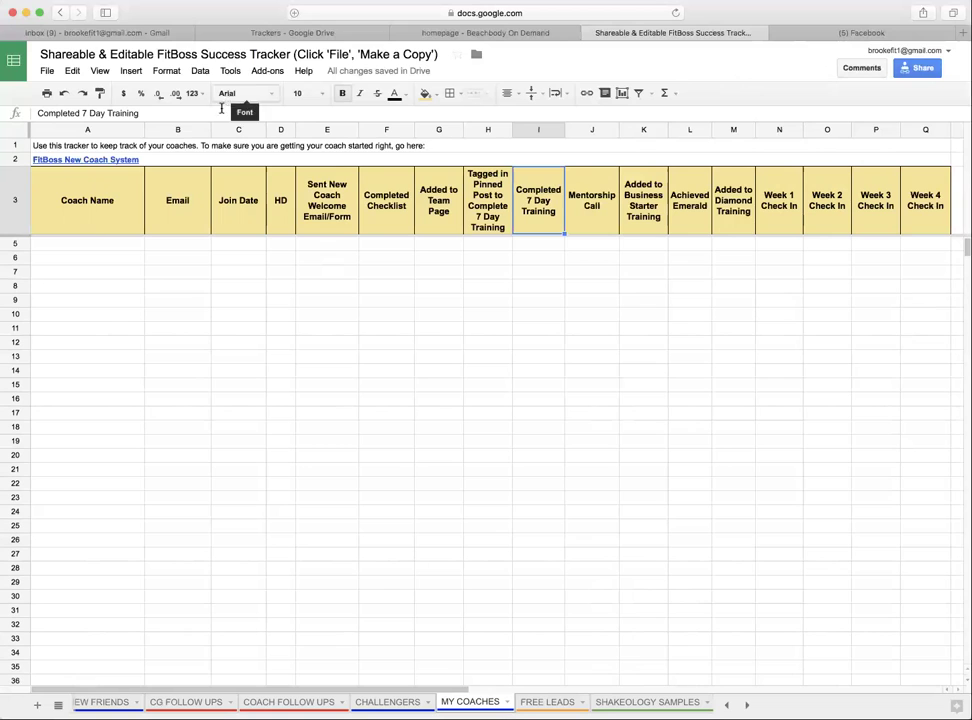
scroll(208, 215, right, 2)
scroll(113, 269, left, 2)
scroll(113, 269, up, 1)
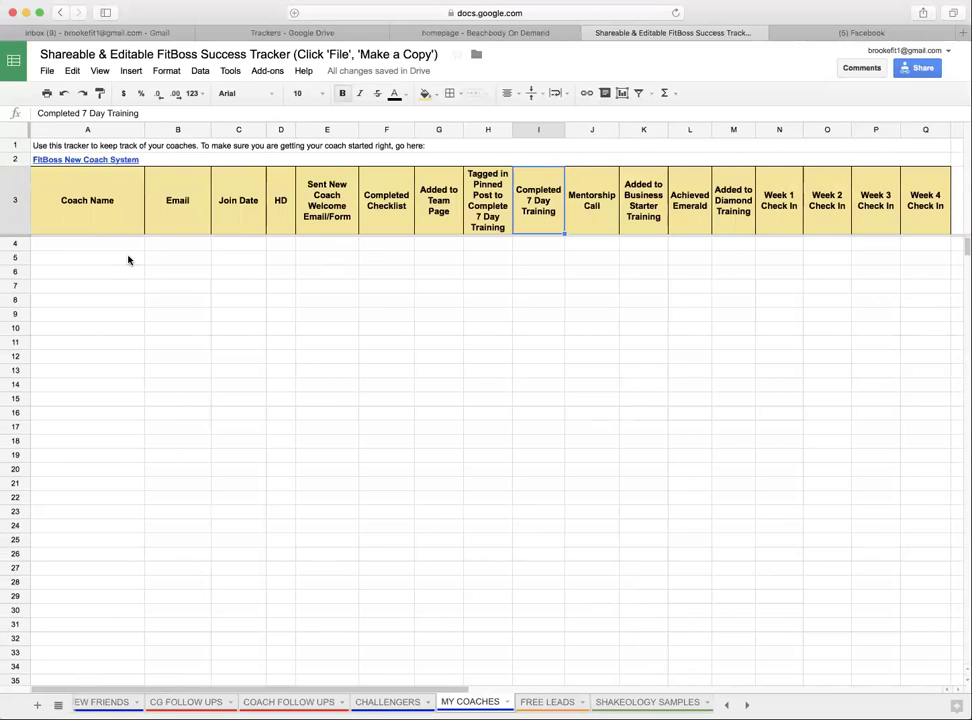
scroll(173, 353, right, 2)
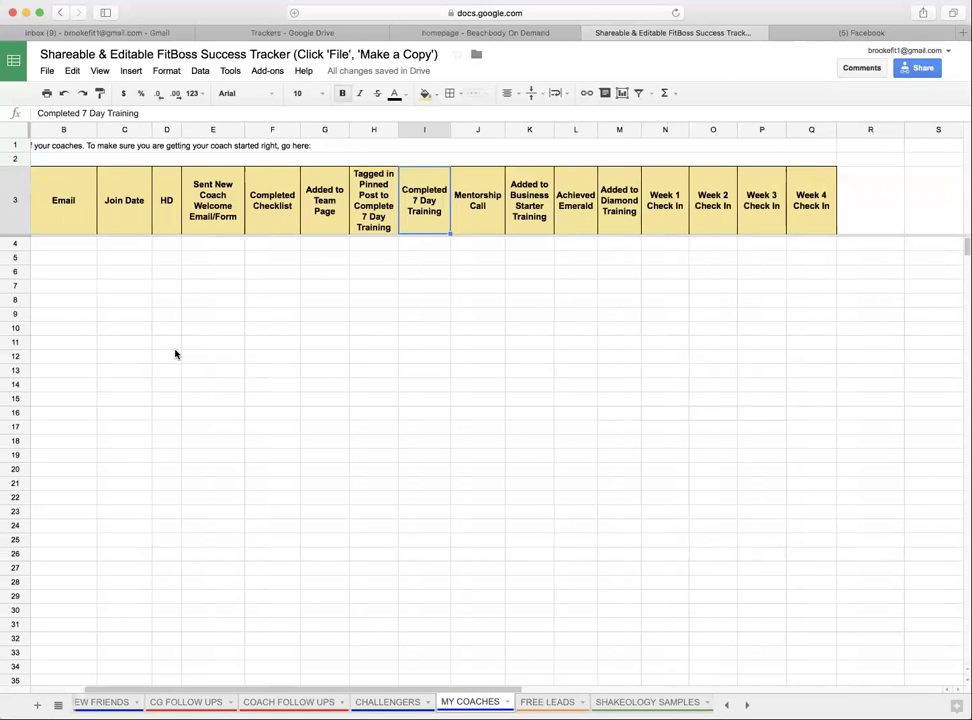
scroll(176, 354, left, 2)
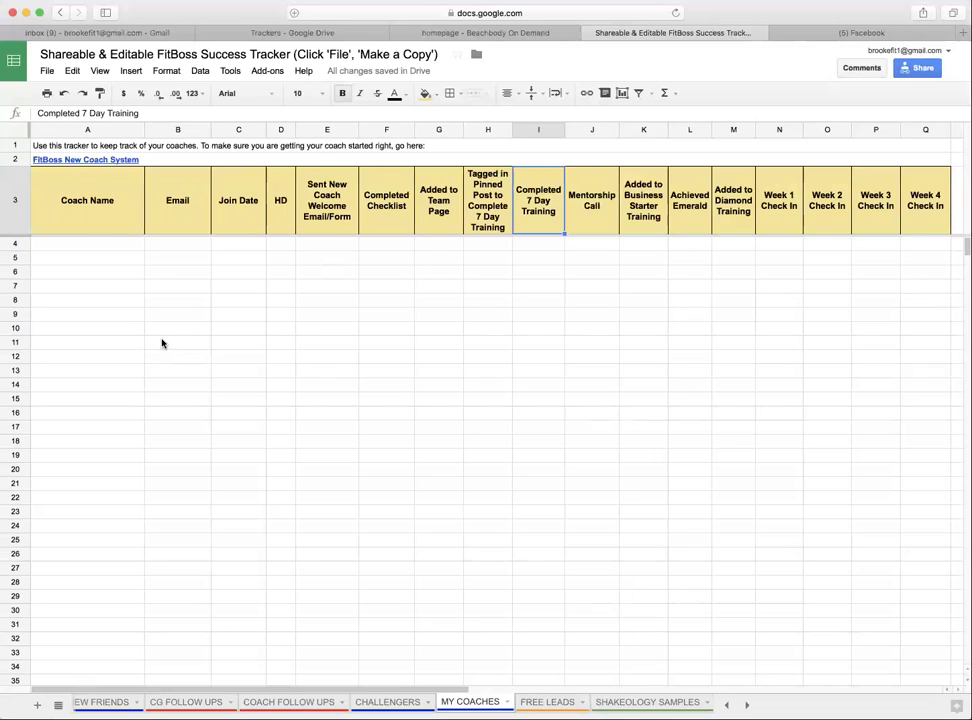